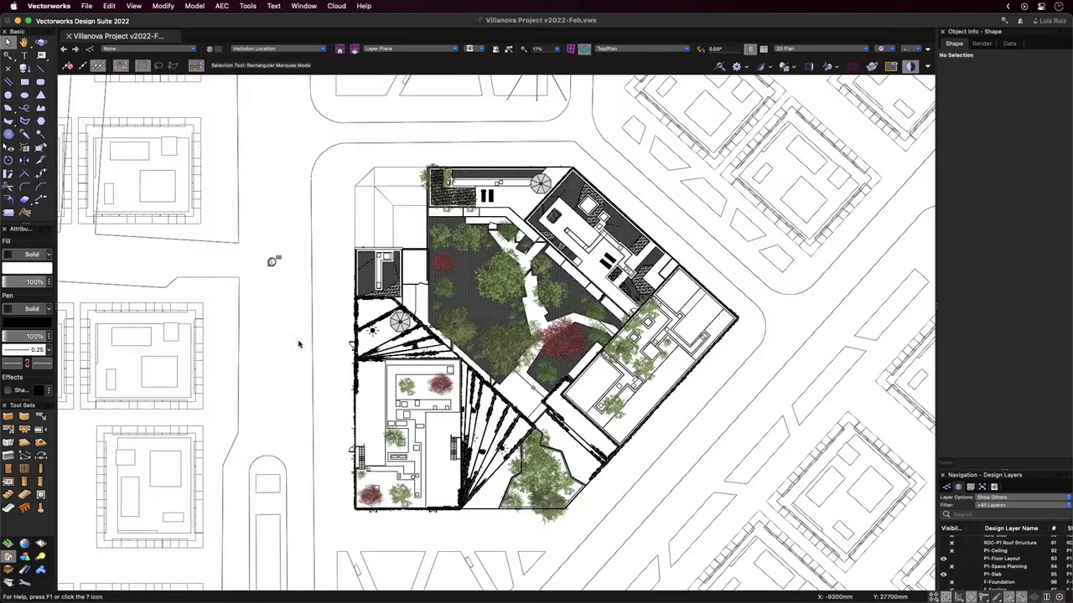
Zoom in on the heliodon object in the street beside the Villanova building plan
{"action": "key", "text": "c"}
{"action": "left_click_drag", "start_coordinate": [261, 251], "coordinate": [293, 276]}
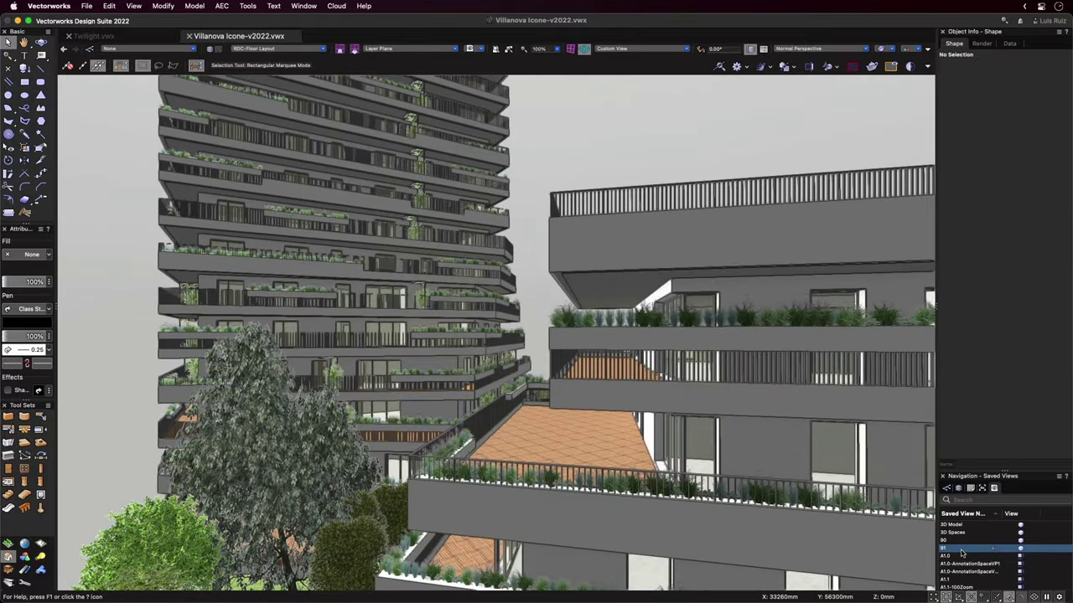
Search the Renderworks textures in the resource libraries for wood
{"action": "key", "text": "super+r"}
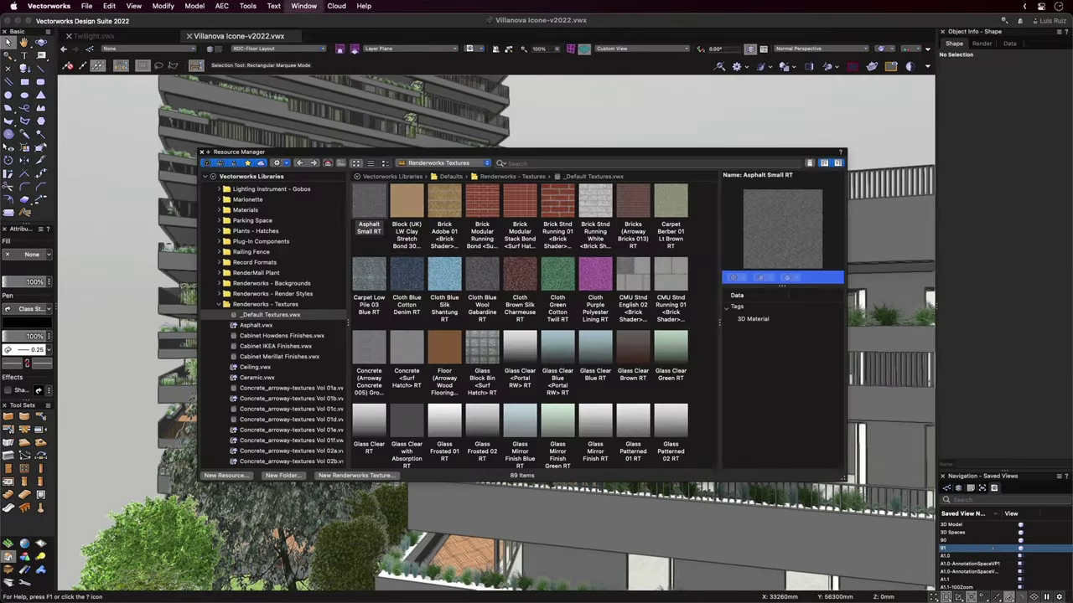
{"action": "left_click", "coordinate": [586, 164]}
{"action": "type", "text": "wood"}
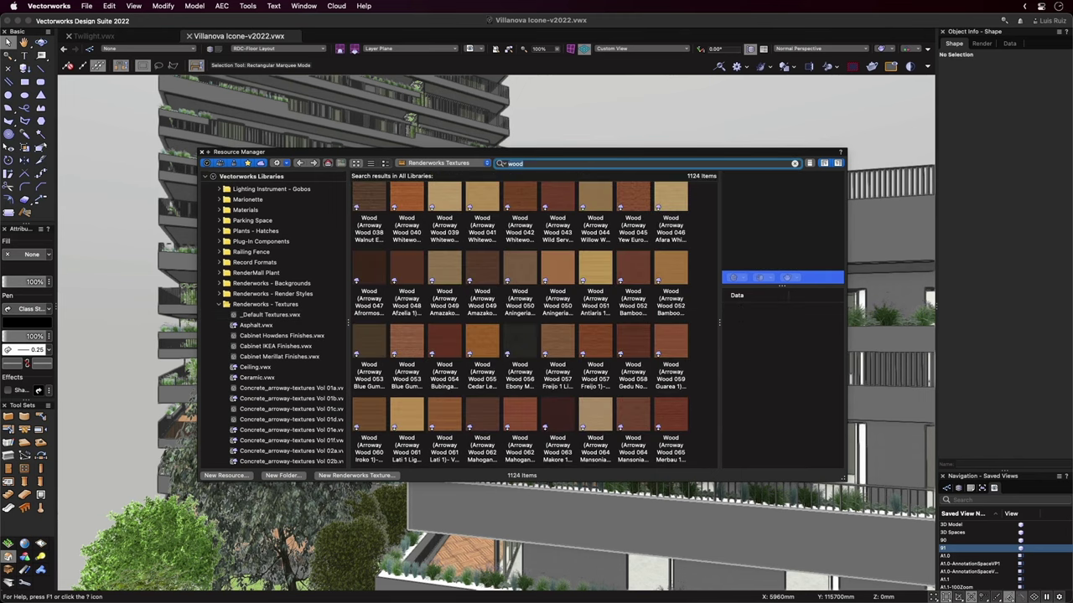
Replace the texture search term with glass
{"action": "key", "text": "BackSpace"}
{"action": "key", "text": "BackSpace"}
{"action": "key", "text": "BackSpace"}
{"action": "key", "text": "BackSpace"}
{"action": "type", "text": "glass"}
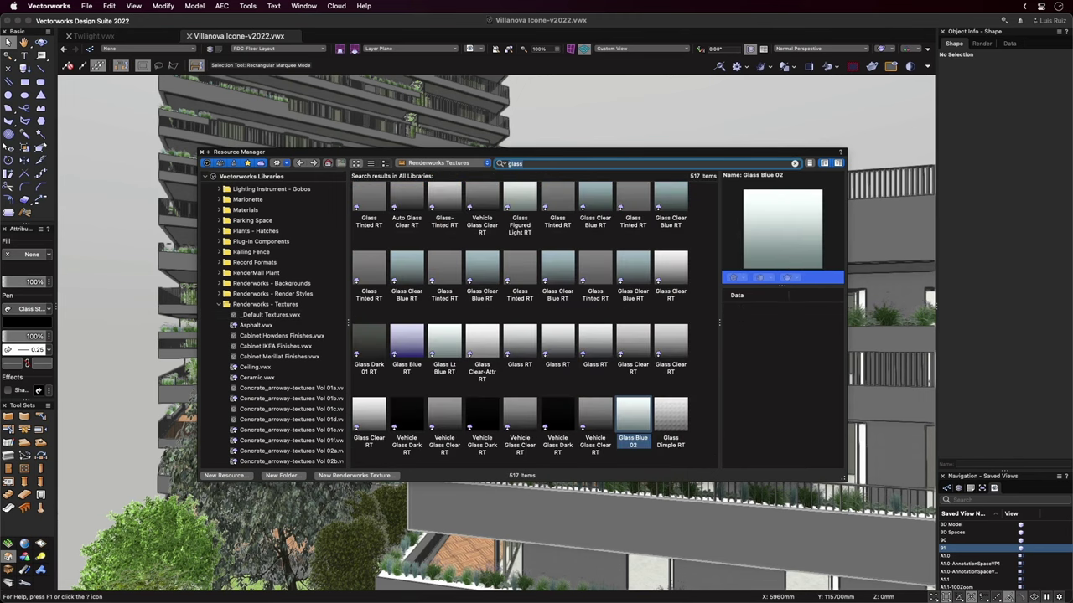
Search the Renderworks textures for concrete, and close the resource browser
{"action": "key", "text": "BackSpace"}
{"action": "key", "text": "BackSpace"}
{"action": "key", "text": "BackSpace"}
{"action": "key", "text": "BackSpace"}
{"action": "key", "text": "BackSpace"}
{"action": "type", "text": "concrete"}
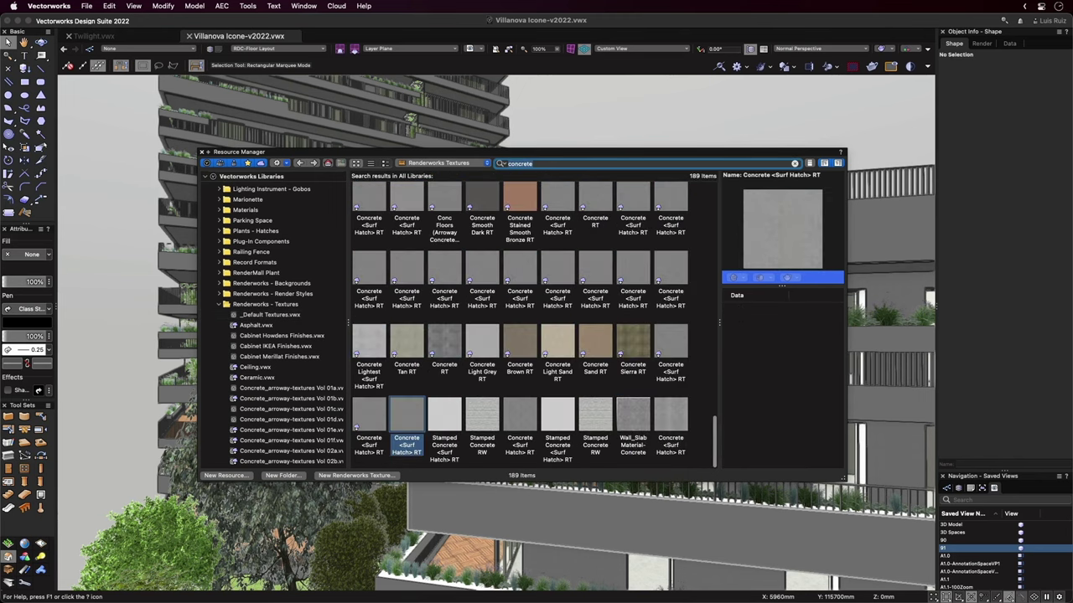
{"action": "key", "text": "super+r"}
Start the mtextur texture import for the current file
{"action": "left_click", "coordinate": [87, 6]}
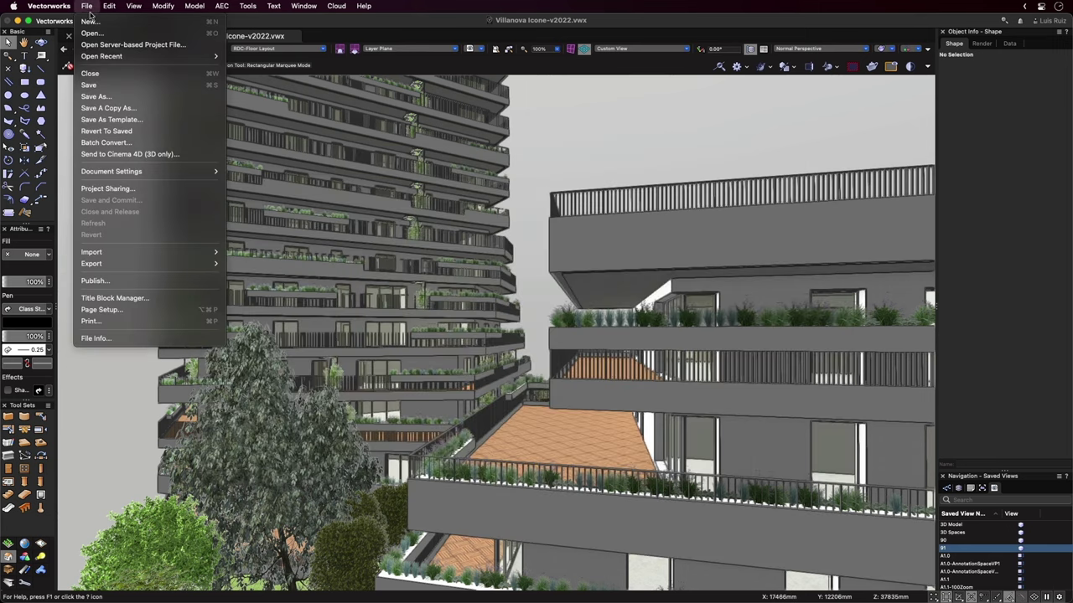
{"action": "mouse_move", "coordinate": [126, 254]}
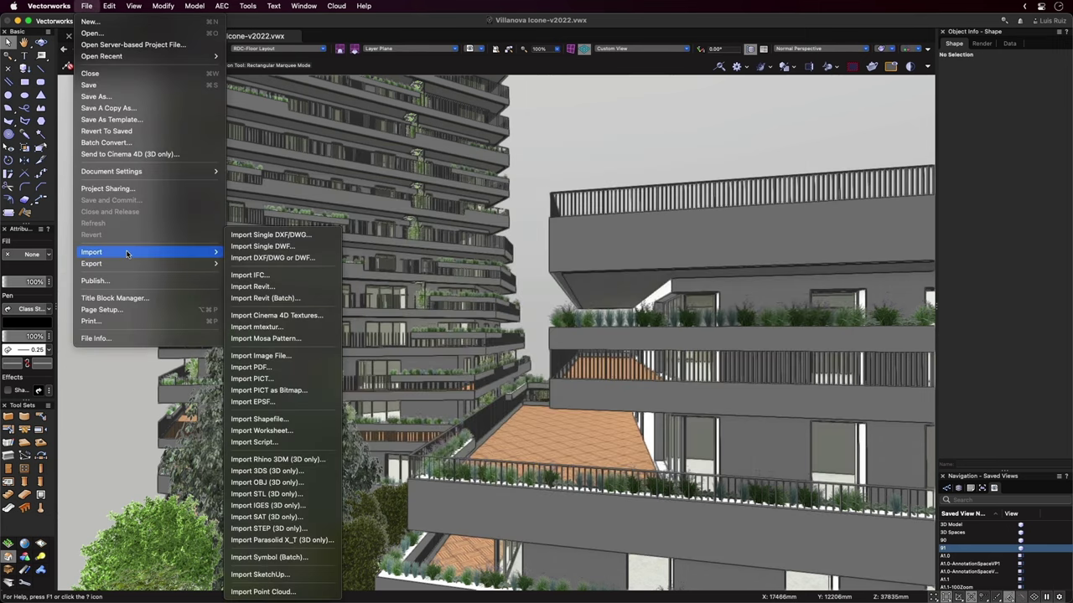
{"action": "left_click", "coordinate": [276, 326]}
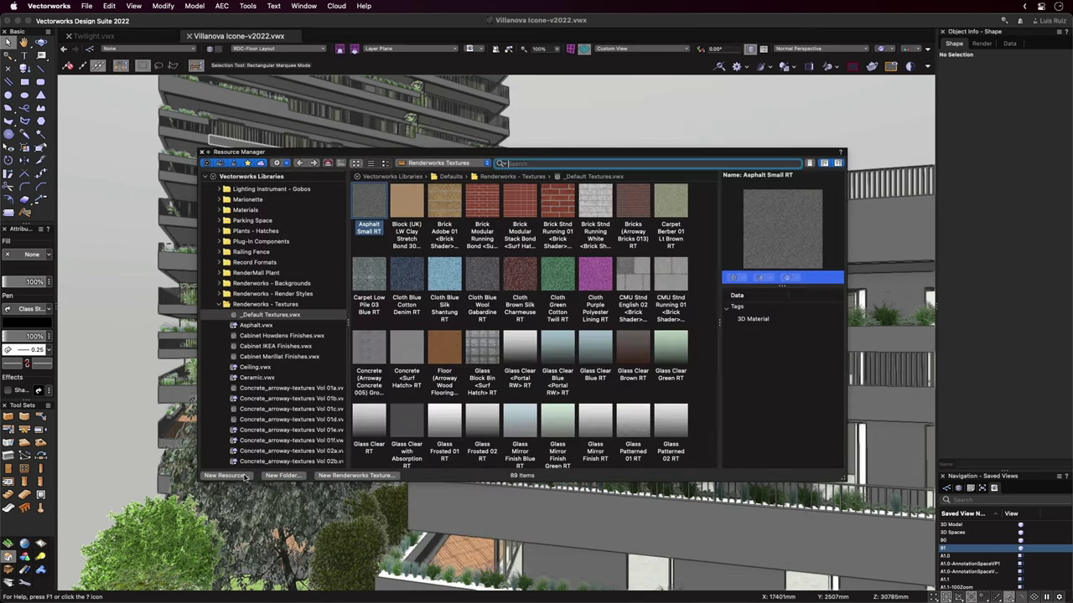
Create a new texture resource and name it My Texture
{"action": "left_click", "coordinate": [225, 475]}
{"action": "left_click", "coordinate": [494, 214]}
{"action": "key", "text": "Return"}
{"action": "type", "text": "My Texture"}
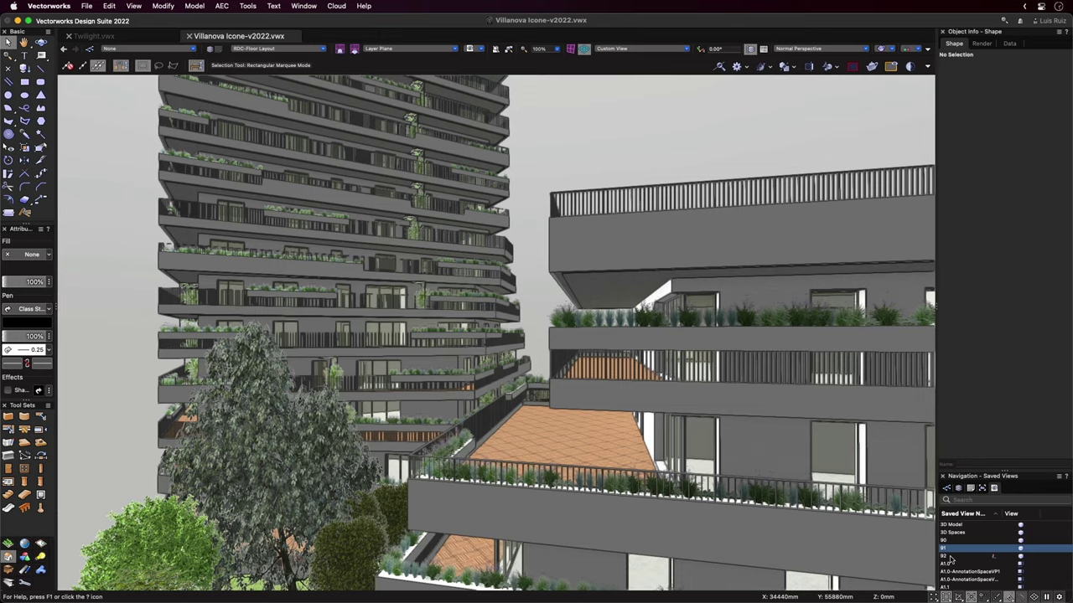
Recall saved view 92 and set the transmission of the Glass Blue 02 RT texture's transparency shader to 25%
{"action": "left_click", "coordinate": [950, 556]}
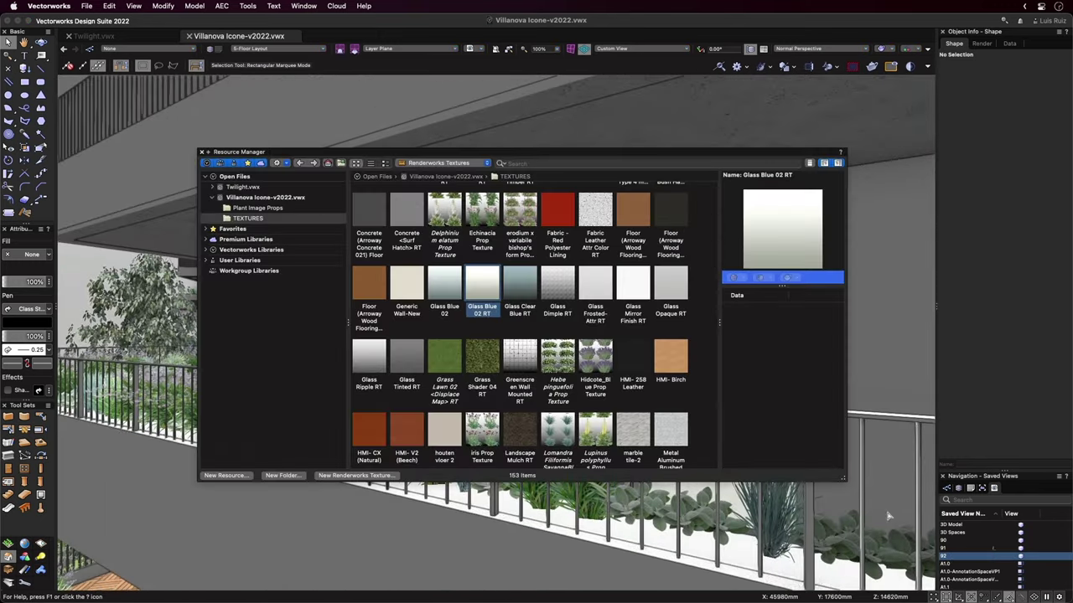
{"action": "right_click", "coordinate": [487, 291]}
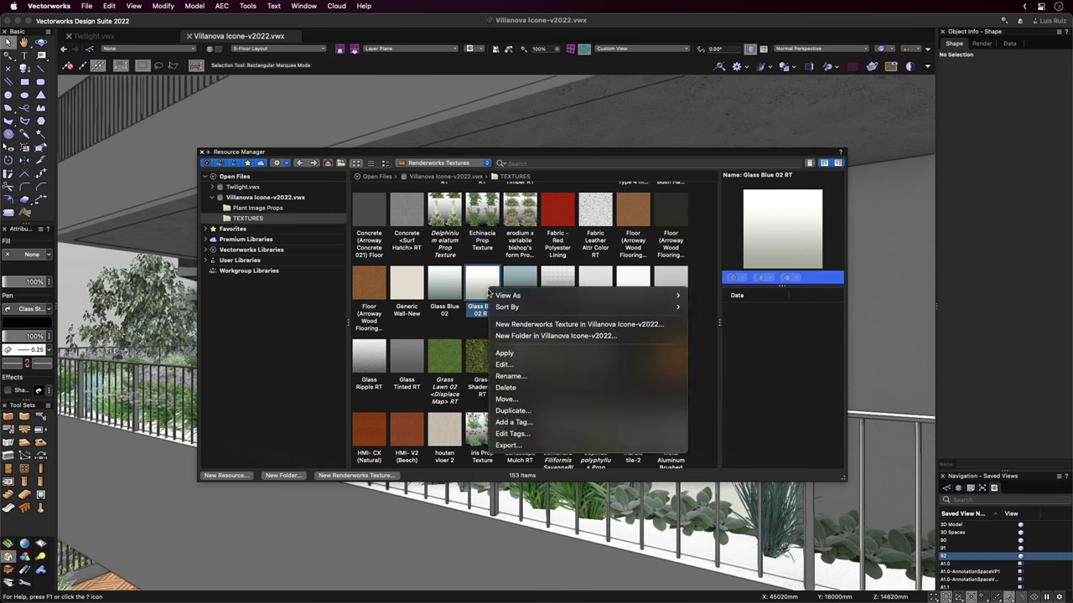
{"action": "left_click", "coordinate": [529, 366]}
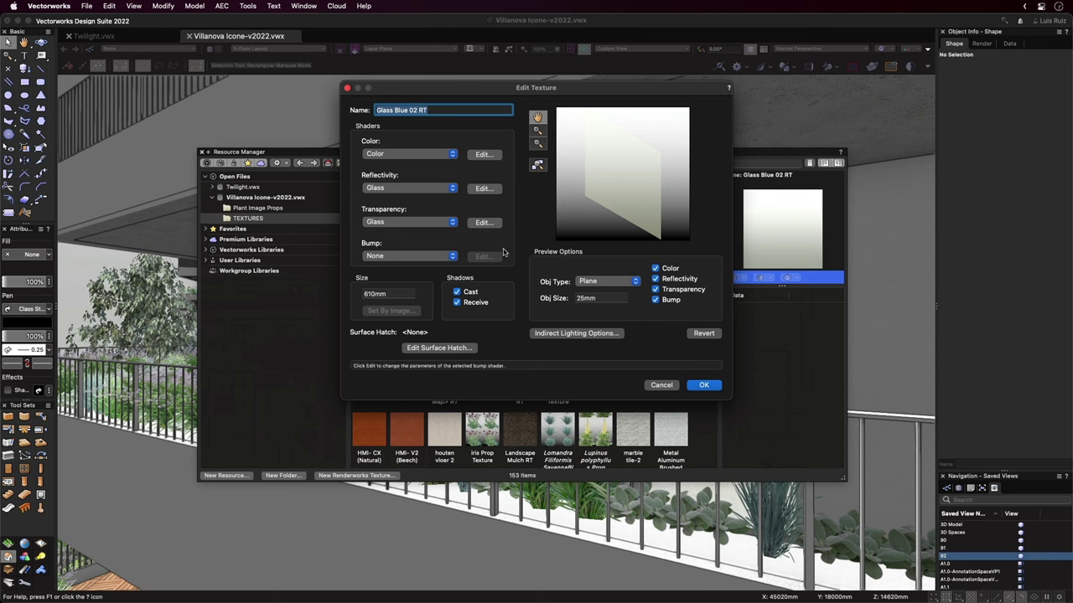
{"action": "left_click", "coordinate": [496, 225]}
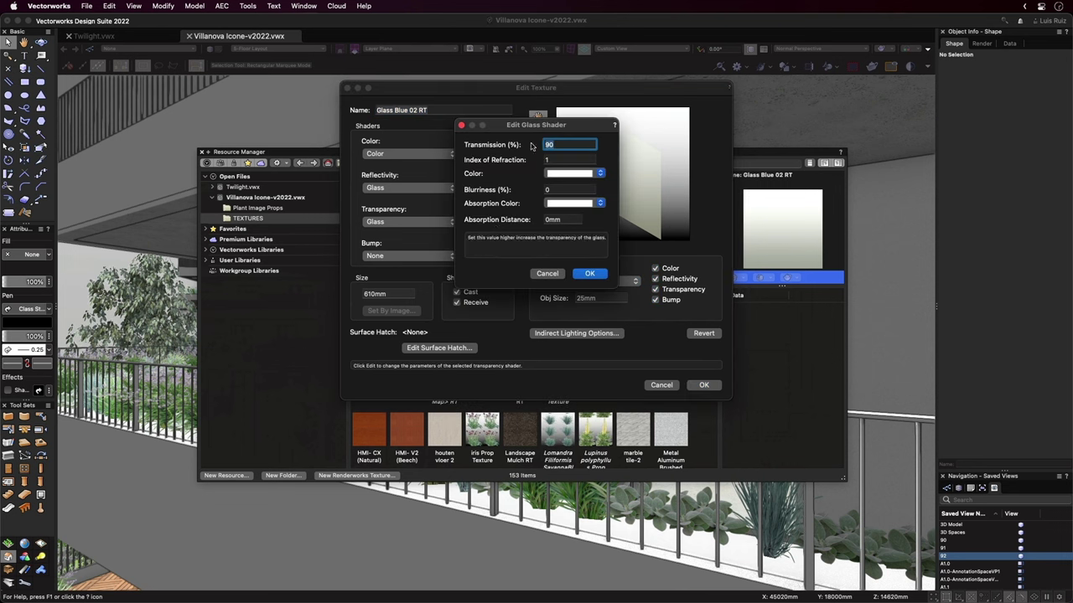
{"action": "type", "text": "25"}
{"action": "left_click", "coordinate": [590, 273]}
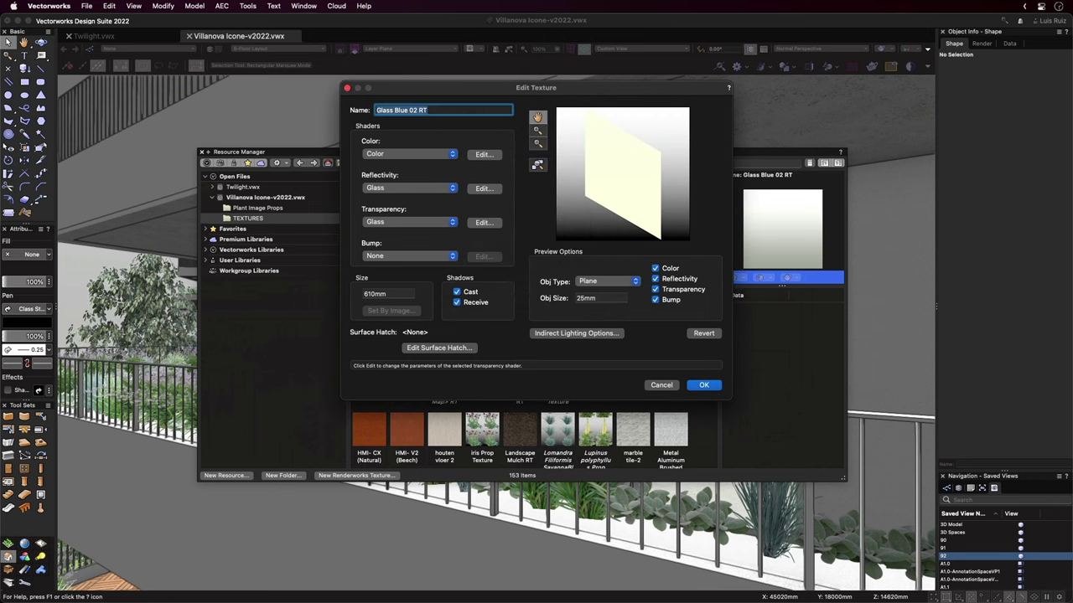
{"action": "left_click", "coordinate": [701, 385]}
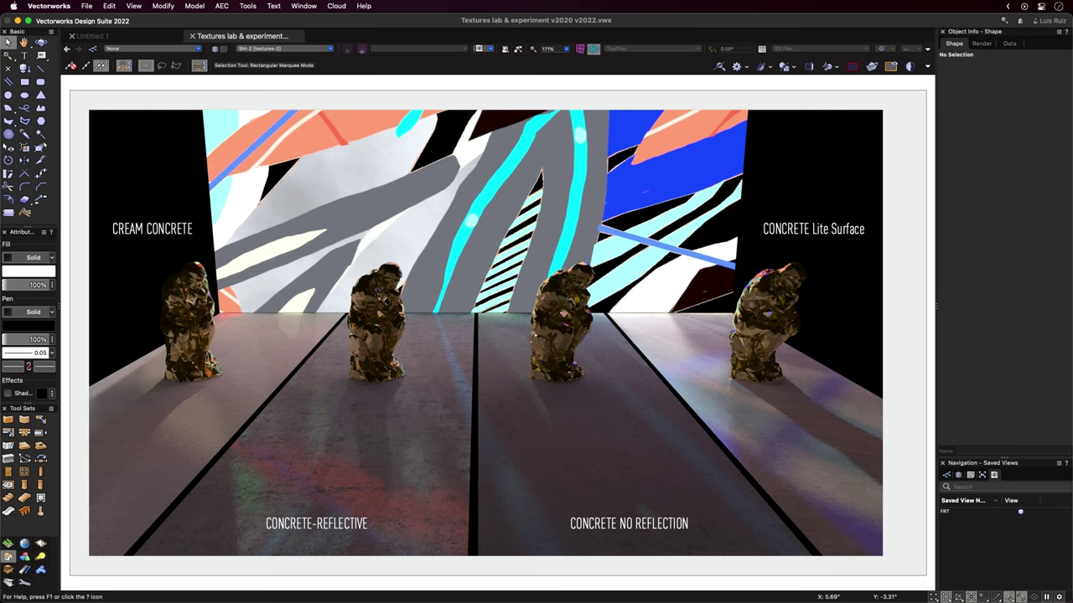
Examine the rendered floor texture samples across the sheet layers of the textures lab file
{"action": "key", "text": "super+shift+Up"}
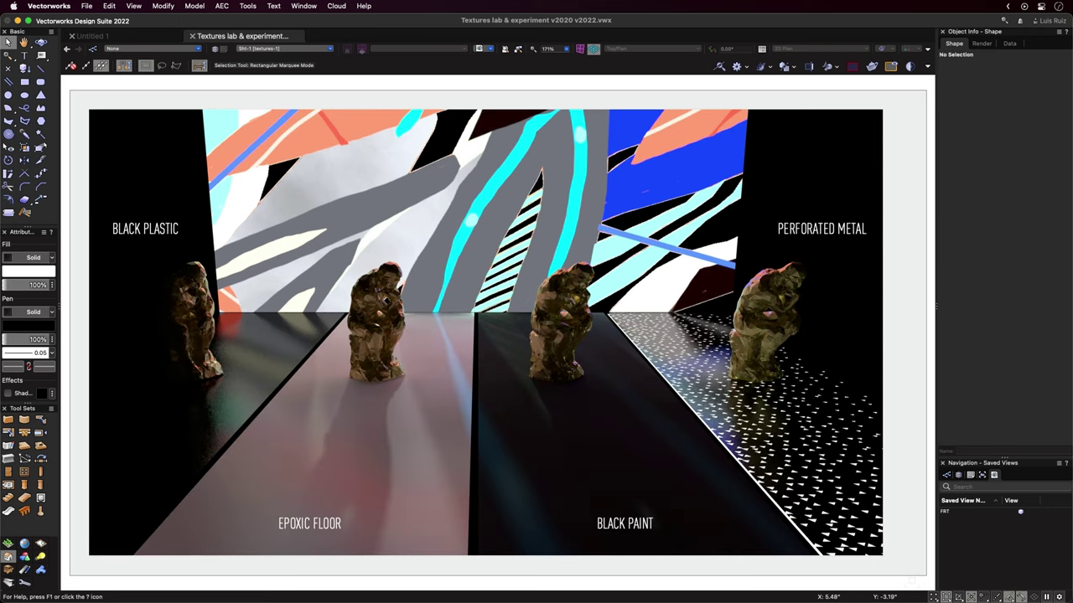
{"action": "key", "text": "super+shift+Up"}
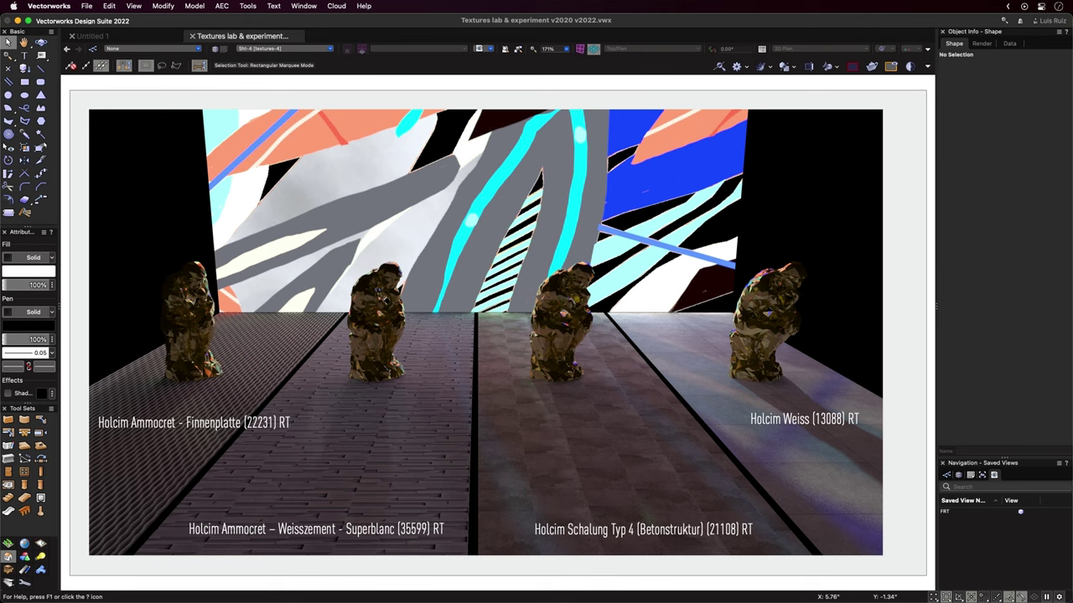
{"action": "key", "text": "super+shift+Up"}
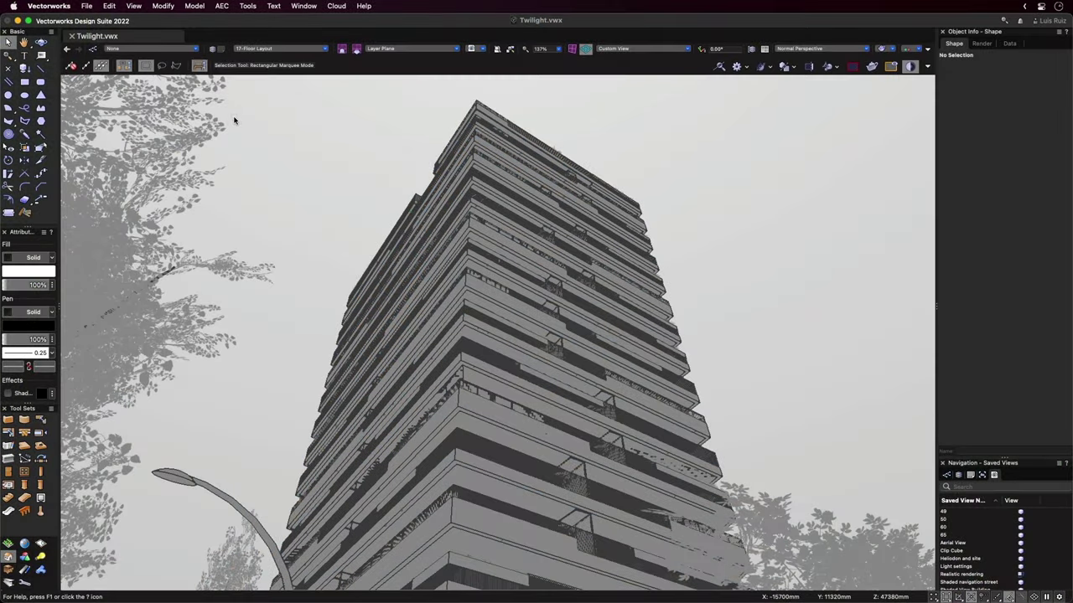
In the lighting options, toggle ambient light off and back on, and set indirect lighting to Exterior, 3 Bounces
{"action": "left_click", "coordinate": [140, 7]}
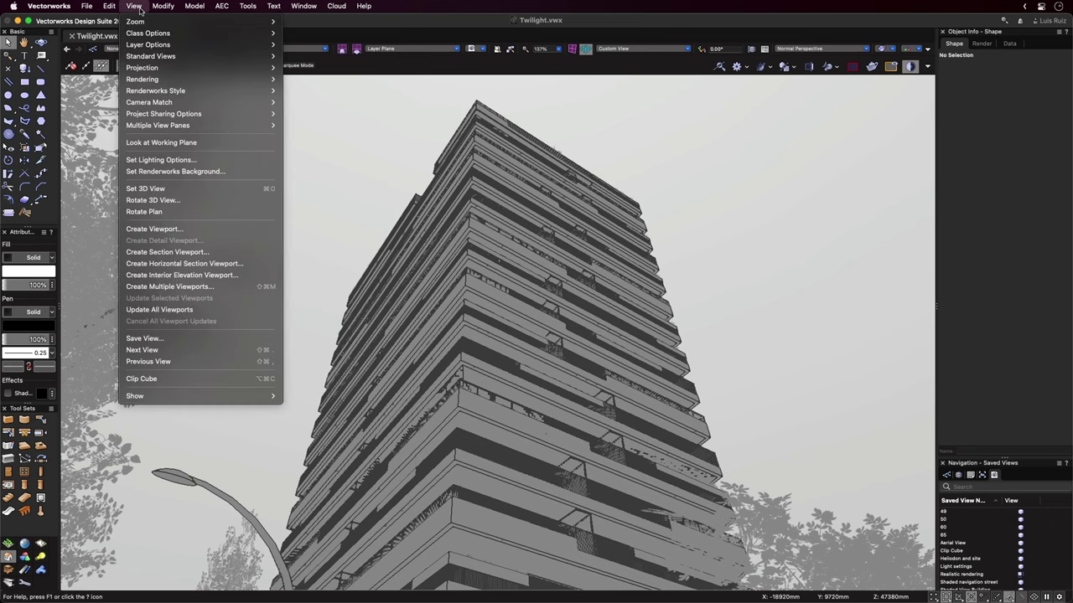
{"action": "left_click", "coordinate": [215, 160]}
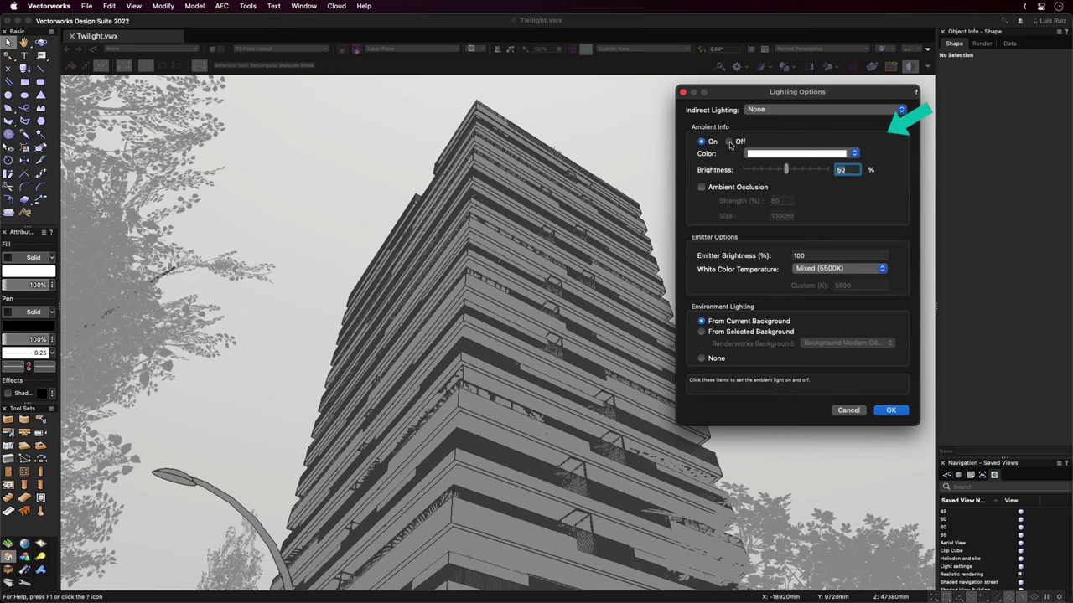
{"action": "left_click", "coordinate": [729, 141]}
{"action": "left_click", "coordinate": [702, 141]}
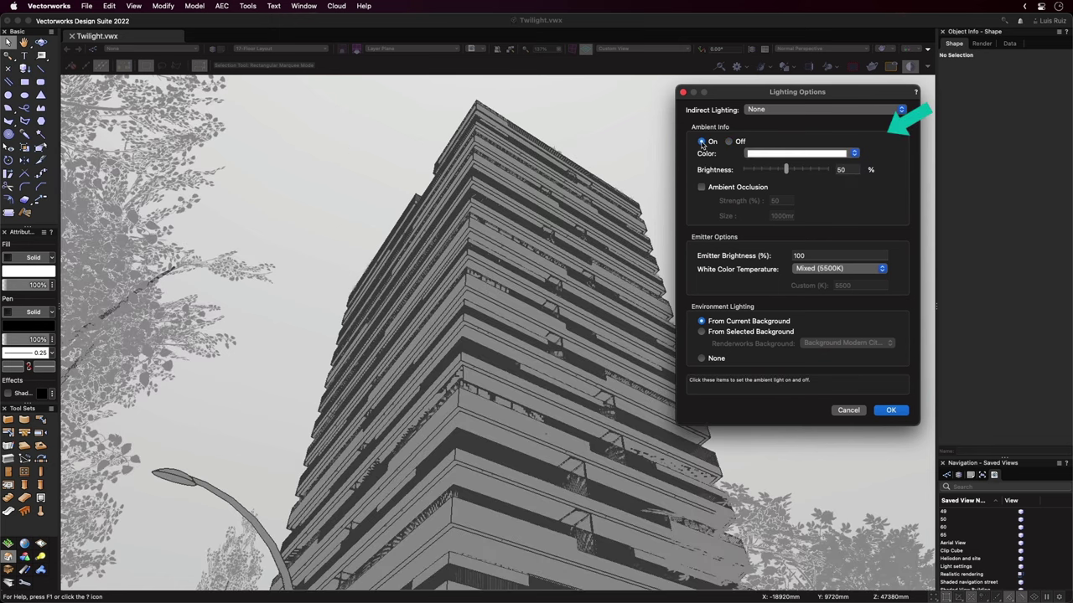
{"action": "left_click", "coordinate": [791, 111]}
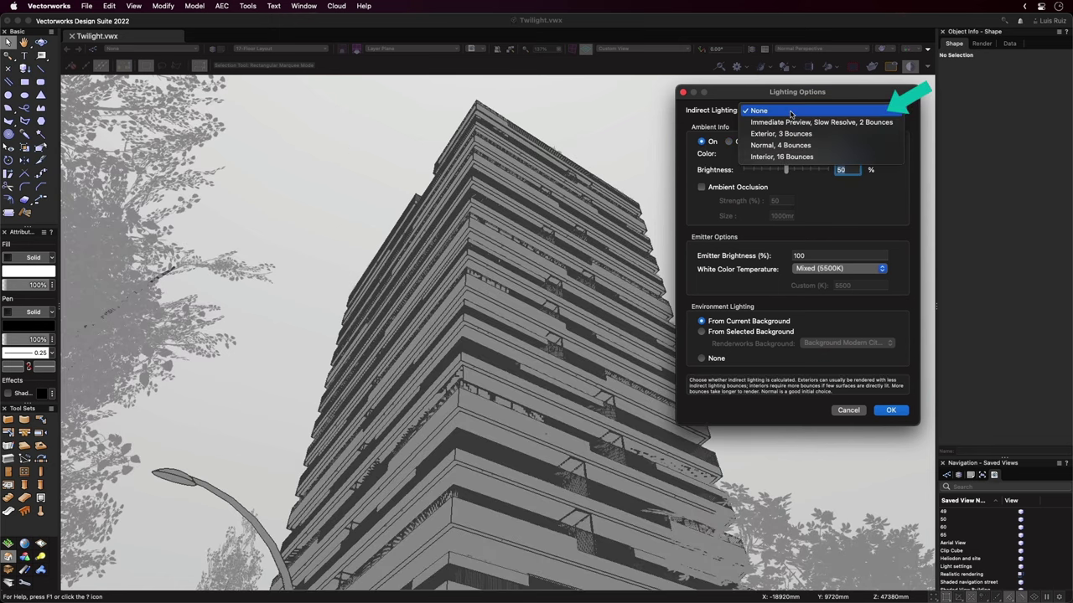
{"action": "left_click", "coordinate": [830, 136]}
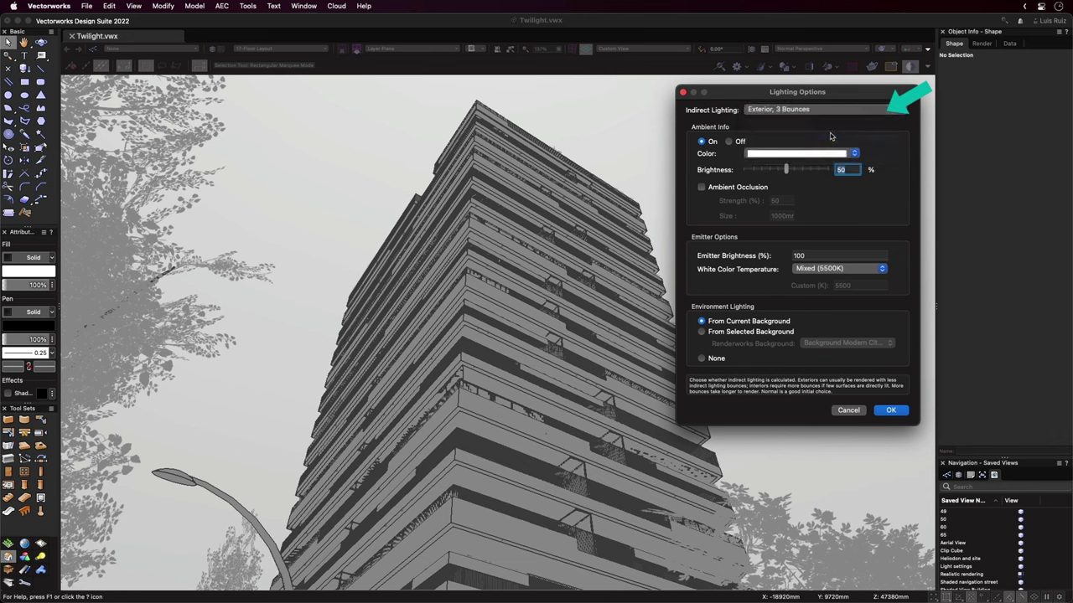
Try yellow and other colors for the ambient light, and return the color to white
{"action": "left_click", "coordinate": [778, 155]}
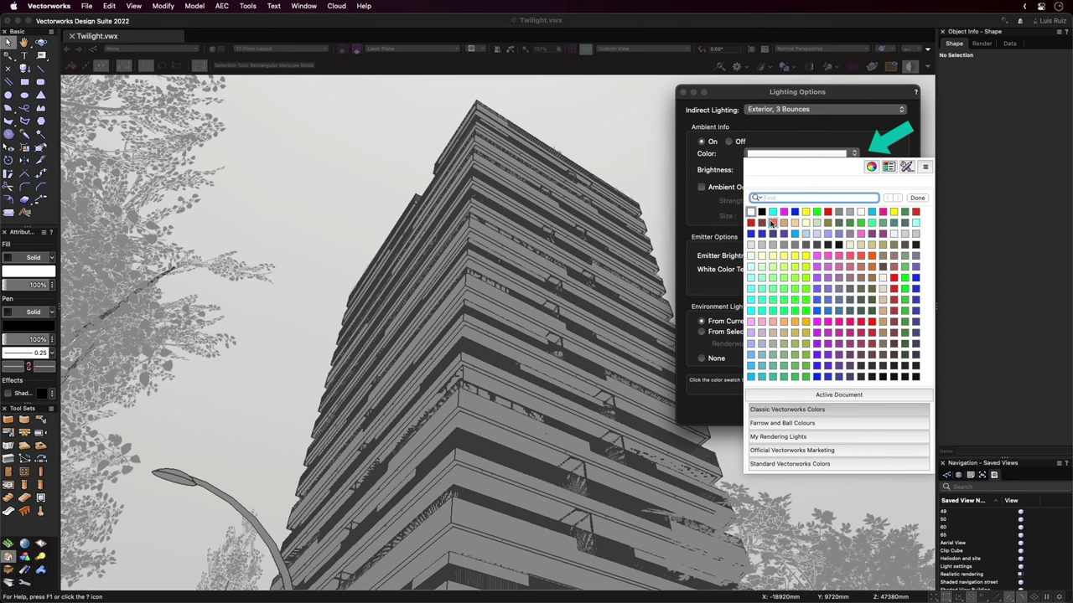
{"action": "left_click", "coordinate": [771, 222]}
{"action": "left_click", "coordinate": [790, 156]}
{"action": "left_click", "coordinate": [806, 212]}
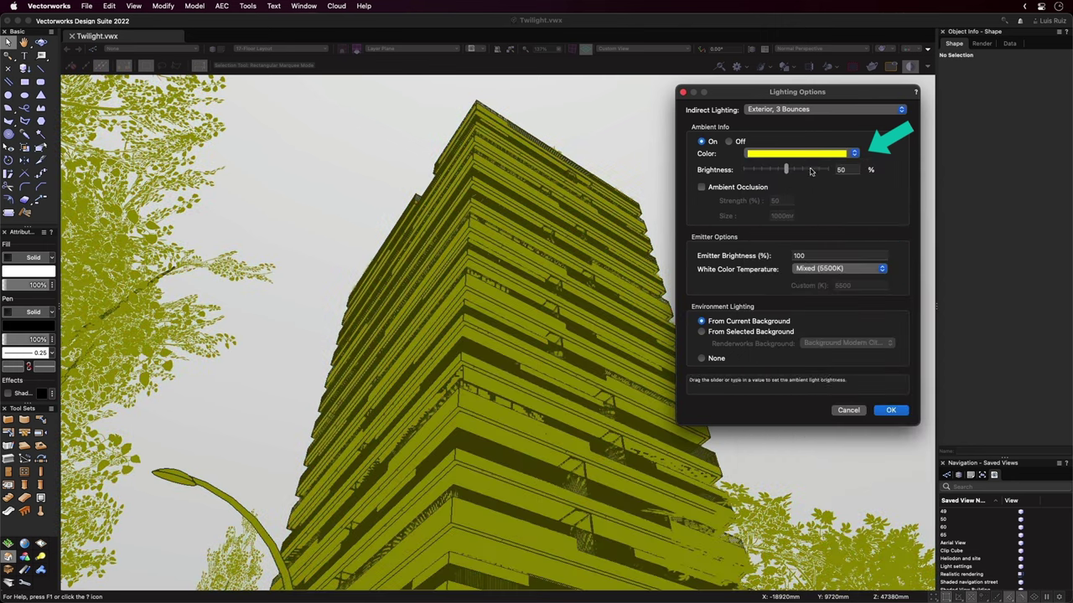
{"action": "left_click", "coordinate": [806, 154]}
{"action": "left_click", "coordinate": [817, 235]}
{"action": "left_click", "coordinate": [796, 154]}
{"action": "left_click", "coordinate": [751, 212]}
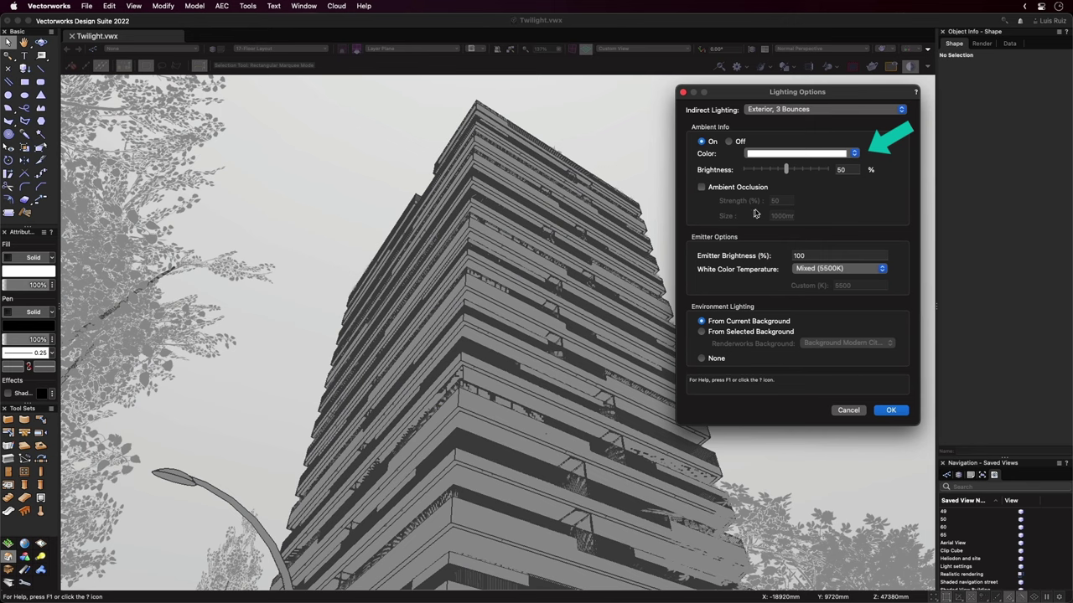
Set the ambient light brightness to 77% and enable ambient occlusion
{"action": "left_click_drag", "start_coordinate": [786, 169], "coordinate": [810, 172]}
{"action": "left_click", "coordinate": [702, 188]}
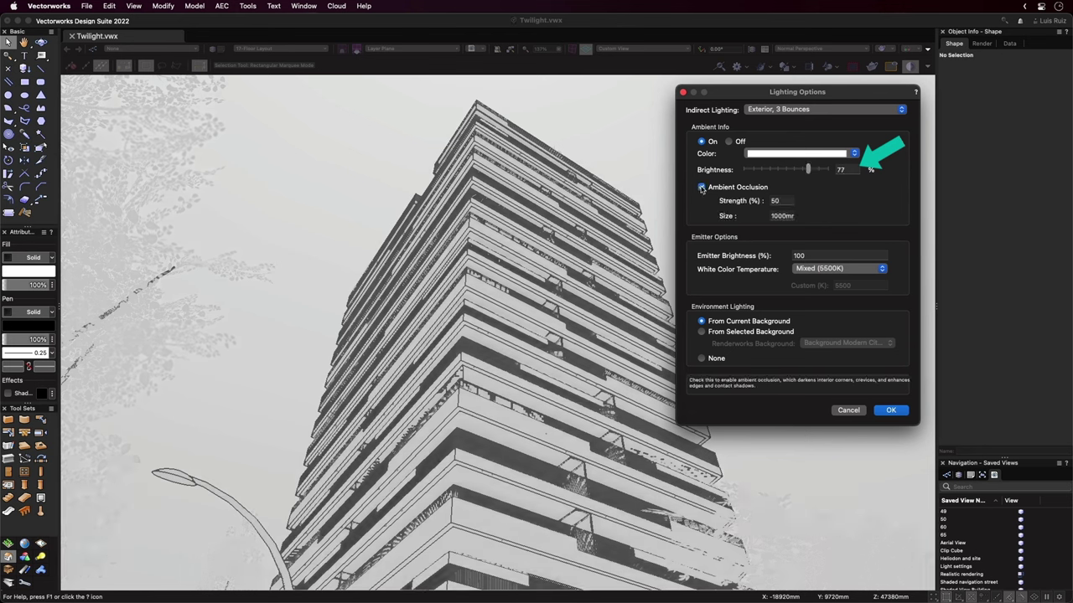
Set the ambient occlusion strength to 25% and its size to 1m
{"action": "left_click", "coordinate": [764, 202]}
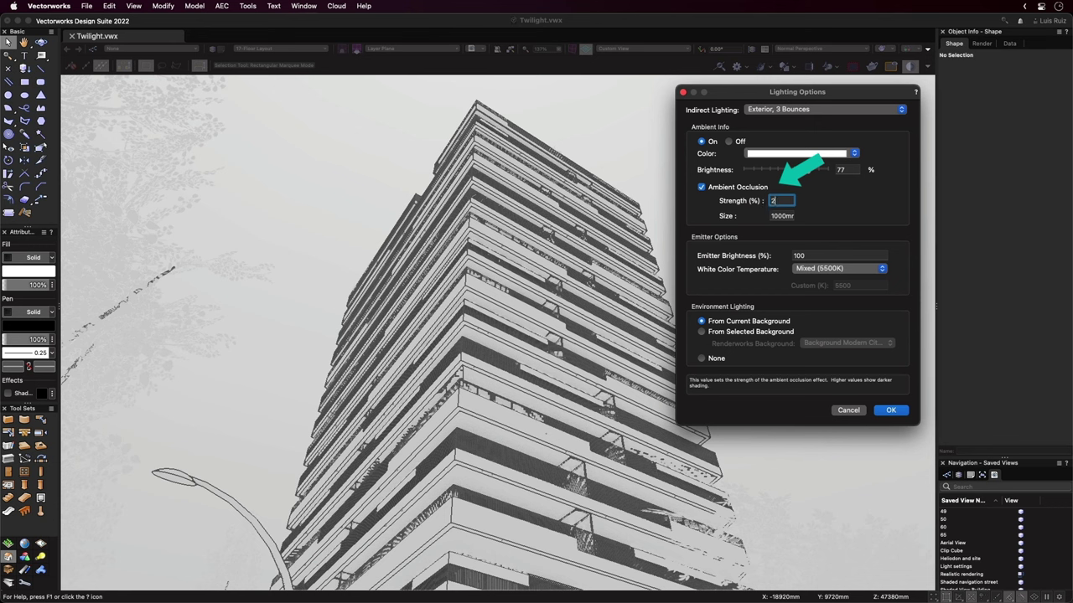
{"action": "type", "text": "25"}
{"action": "key", "text": "Tab"}
{"action": "type", "text": "1m"}
Set the ambient occlusion strength to 50% and its size to 2m
{"action": "left_click", "coordinate": [771, 202]}
{"action": "type", "text": "50"}
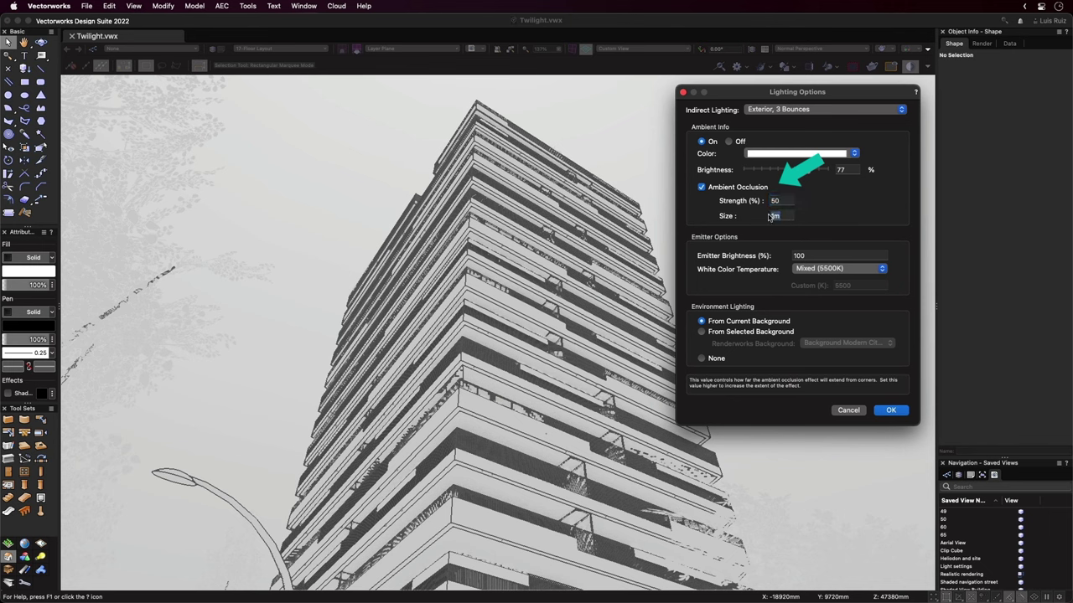
{"action": "left_click", "coordinate": [769, 216]}
{"action": "type", "text": "2m"}
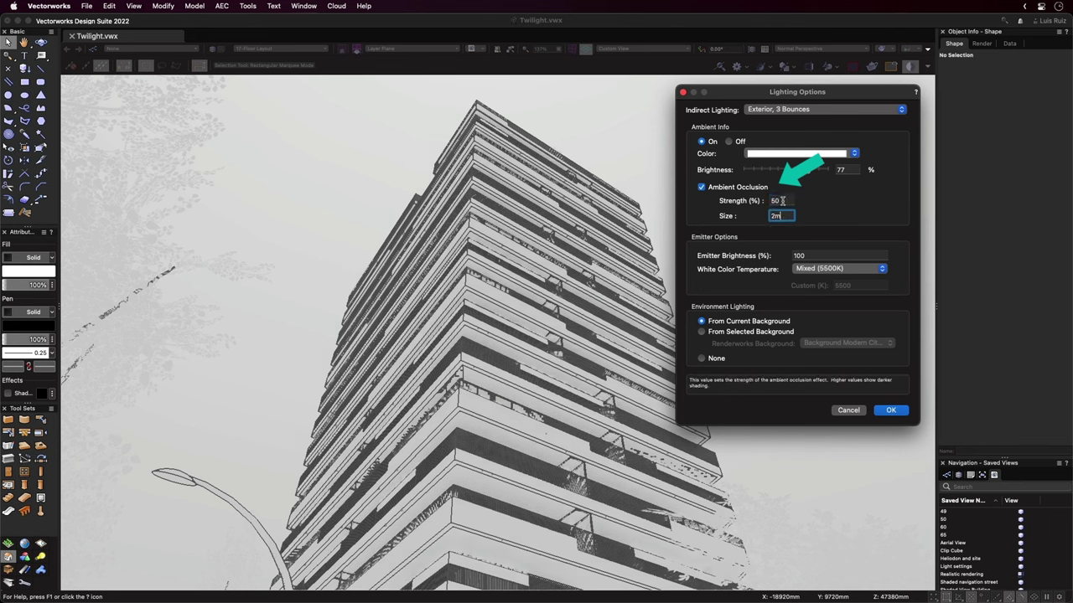
Set the ambient occlusion strength to 100% and its size to 5m
{"action": "left_click", "coordinate": [766, 202]}
{"action": "type", "text": "100"}
{"action": "left_click", "coordinate": [767, 216]}
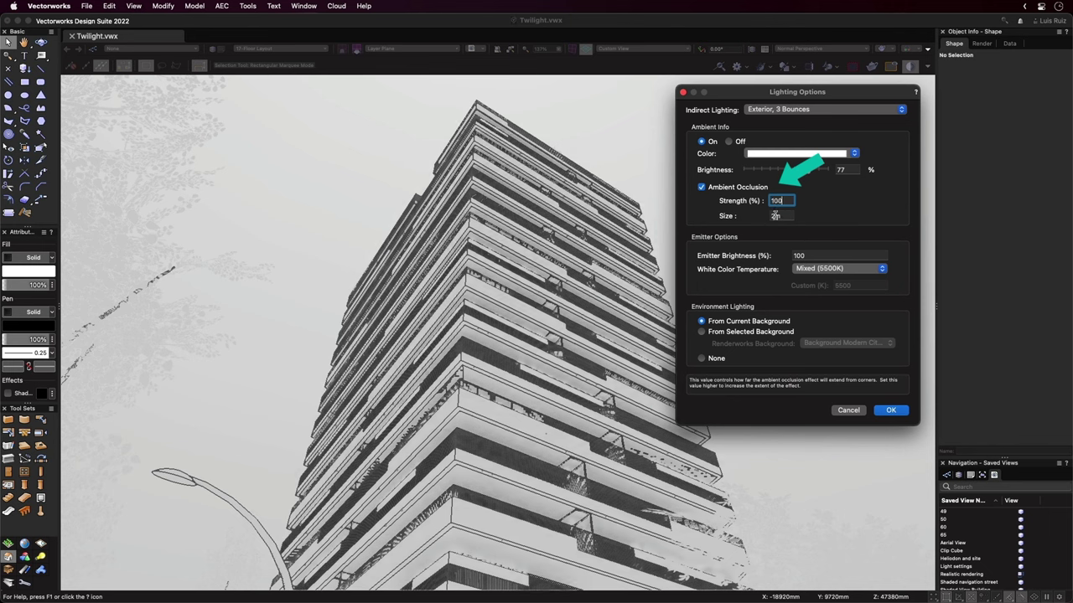
{"action": "type", "text": "5m"}
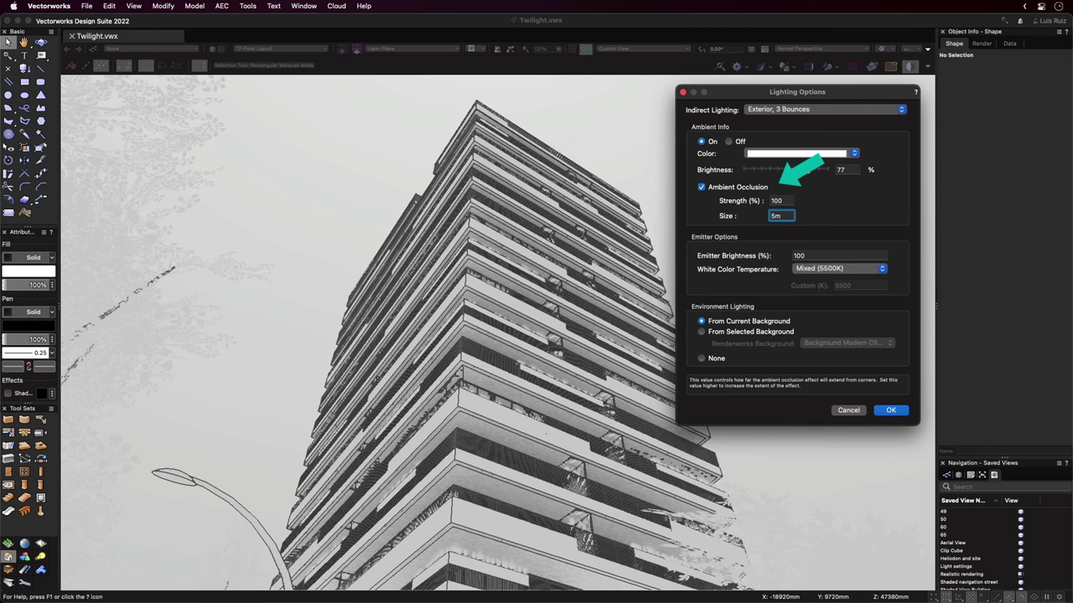
Set the ambient occlusion strength to 25% and take the environment lighting from a selected background
{"action": "left_click", "coordinate": [770, 201]}
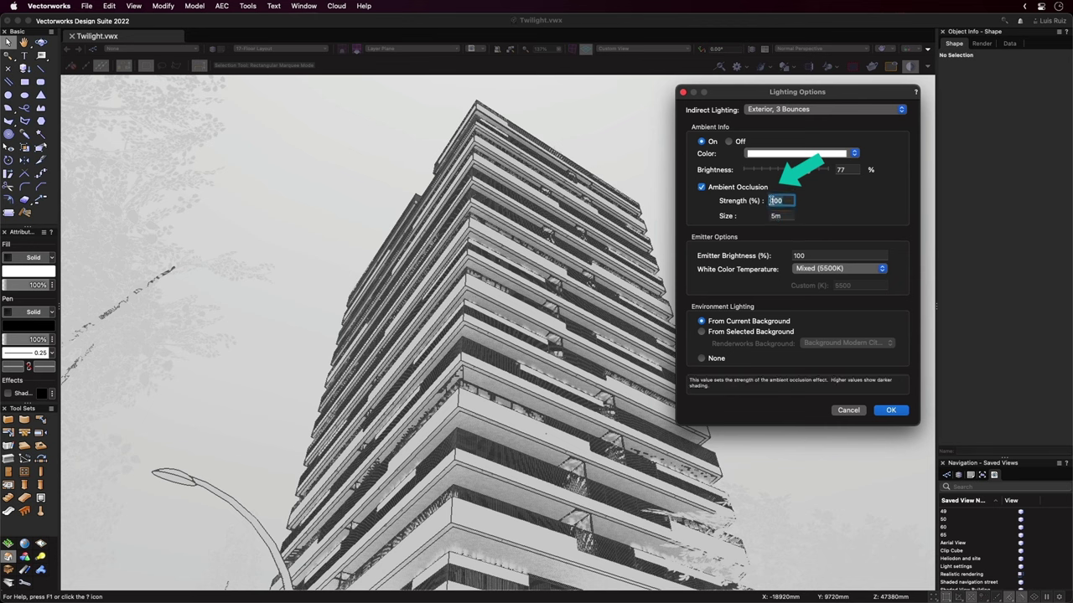
{"action": "type", "text": "25"}
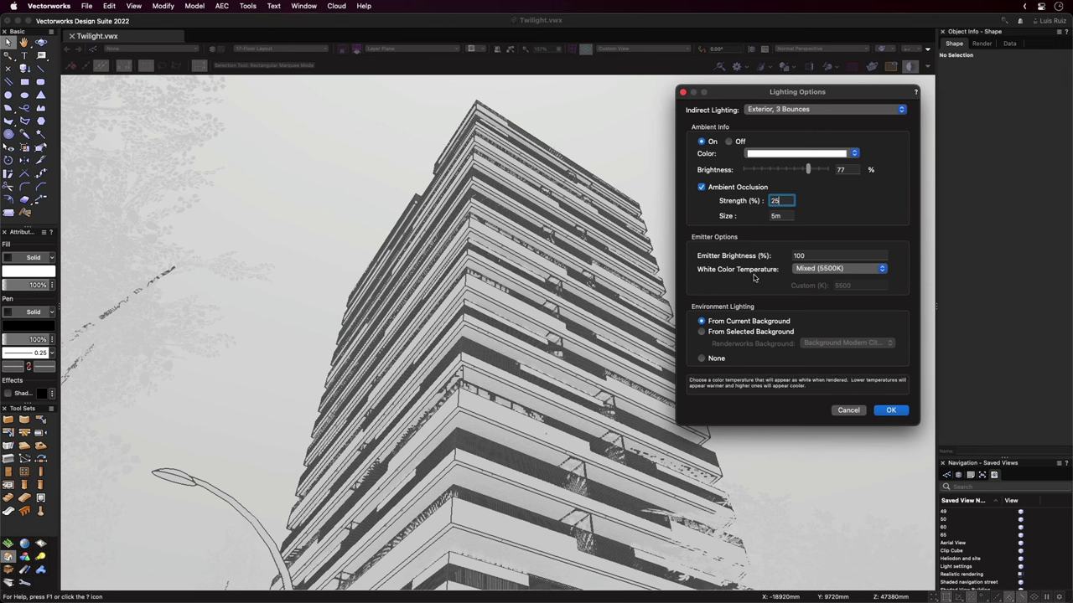
{"action": "left_click", "coordinate": [735, 332]}
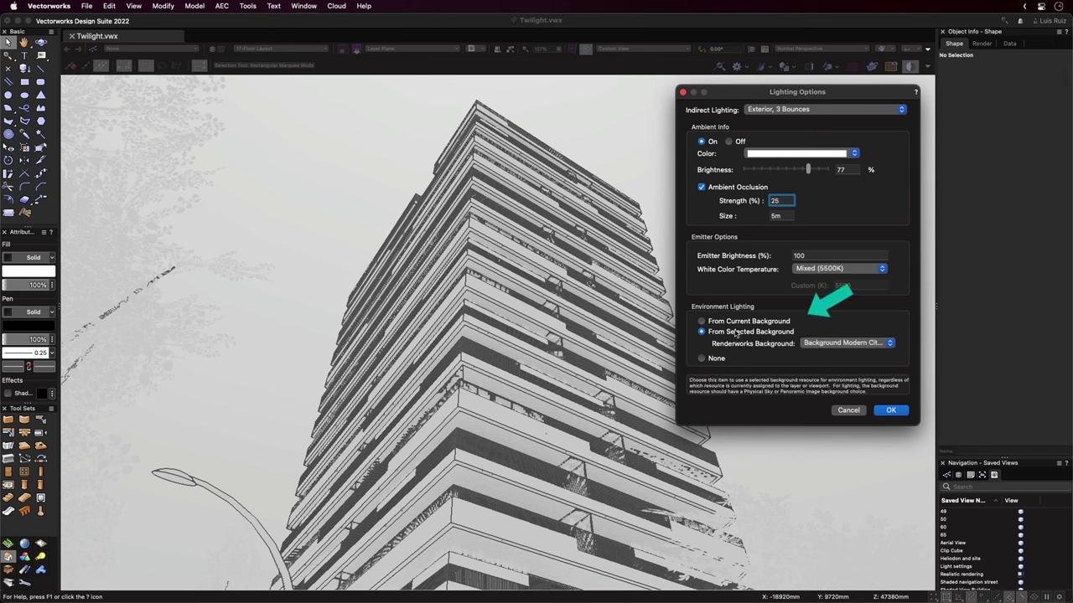
Set the environment lighting to come from the current background and apply the lighting options
{"action": "left_click", "coordinate": [809, 343]}
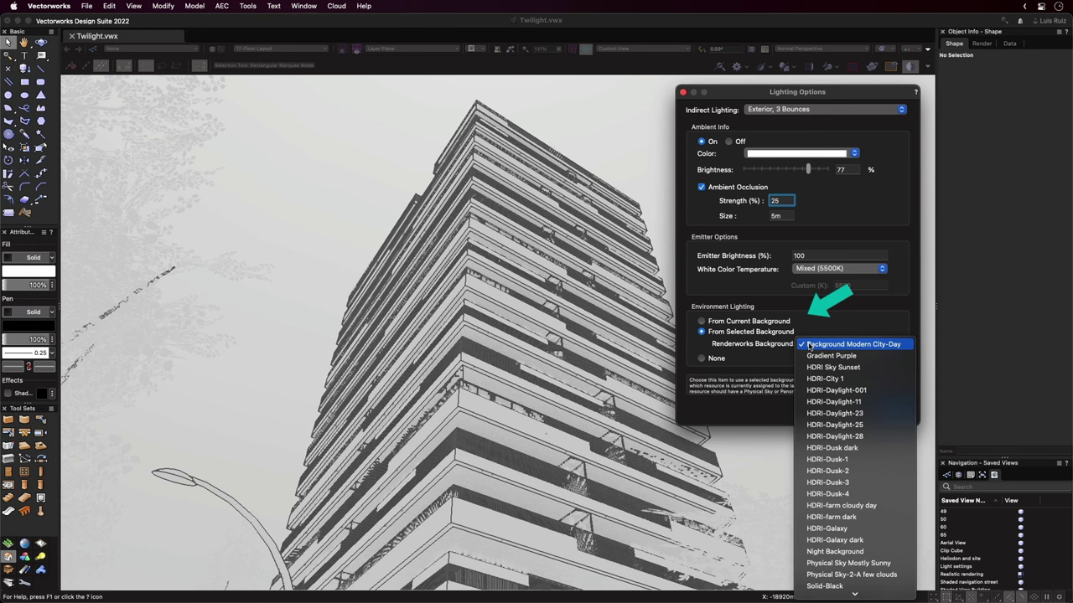
{"action": "left_click", "coordinate": [808, 344]}
{"action": "left_click", "coordinate": [728, 323]}
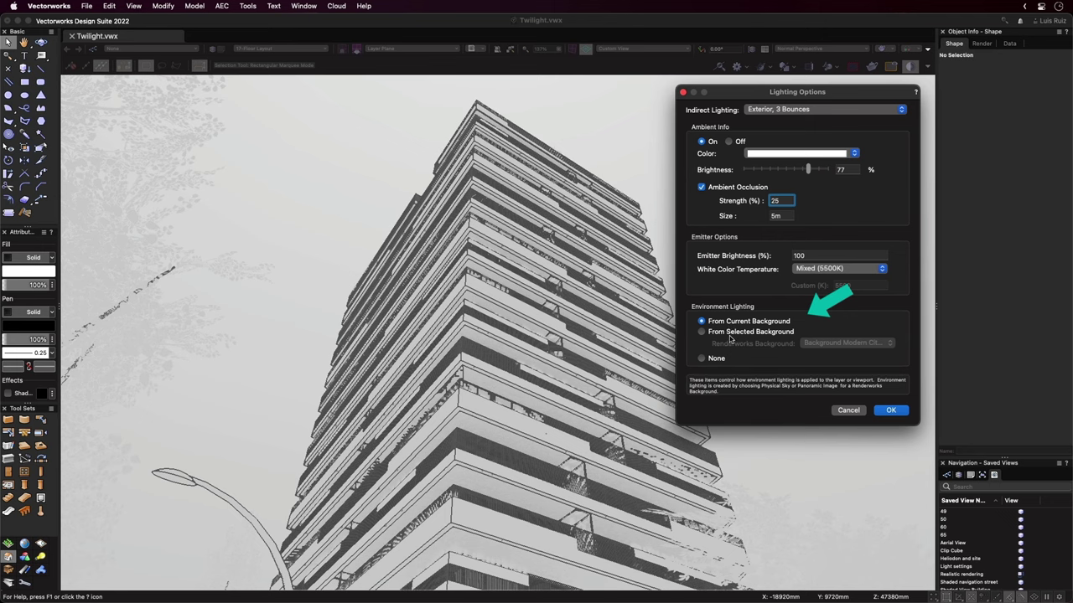
{"action": "left_click", "coordinate": [886, 411]}
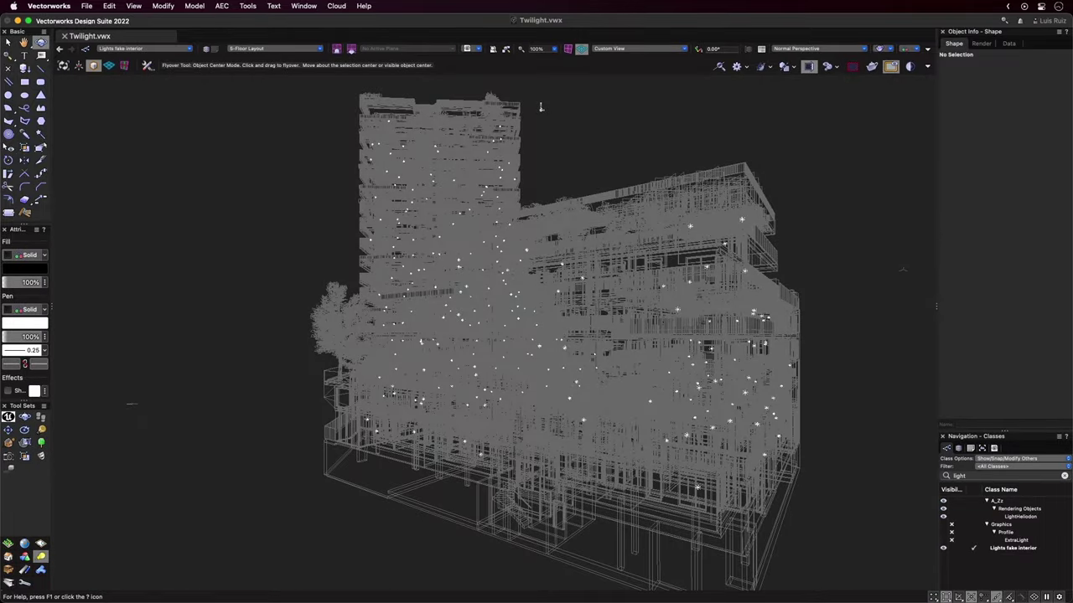
Inspect the fake interior lights in the tower and switch the 16-Floor Layout layer to Top/Plan view
{"action": "left_click_drag", "start_coordinate": [541, 107], "coordinate": [419, 519]}
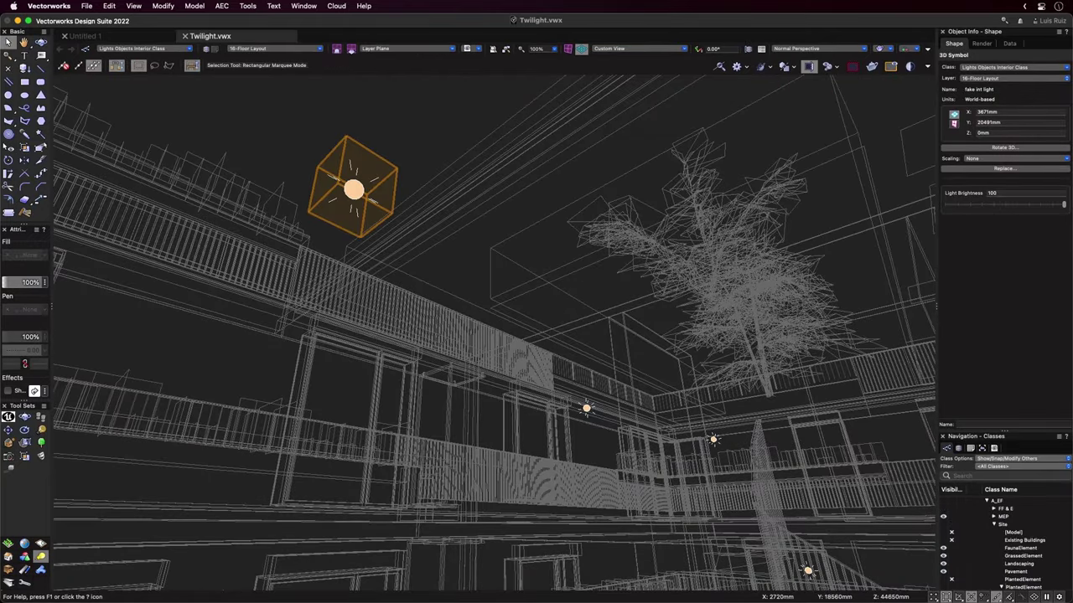
{"action": "key", "text": "super+5"}
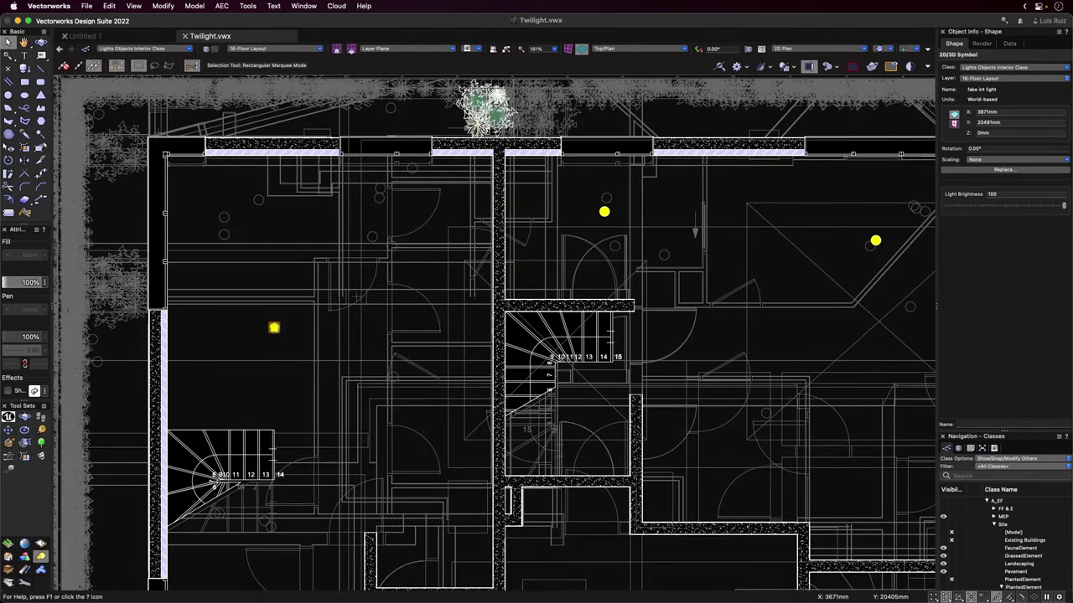
{"action": "scroll", "coordinate": [279, 372], "scroll_direction": "up", "scroll_amount": 5}
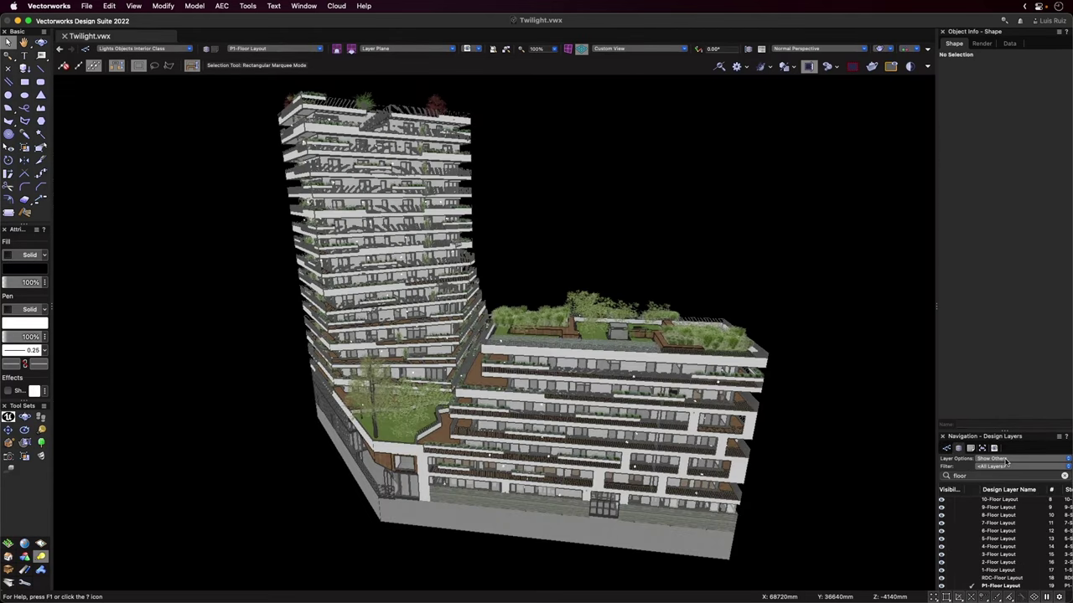
Set the layer options to Active Only and step through the floor layout layers from RDC up to 6-Floor Layout
{"action": "left_click", "coordinate": [1006, 461]}
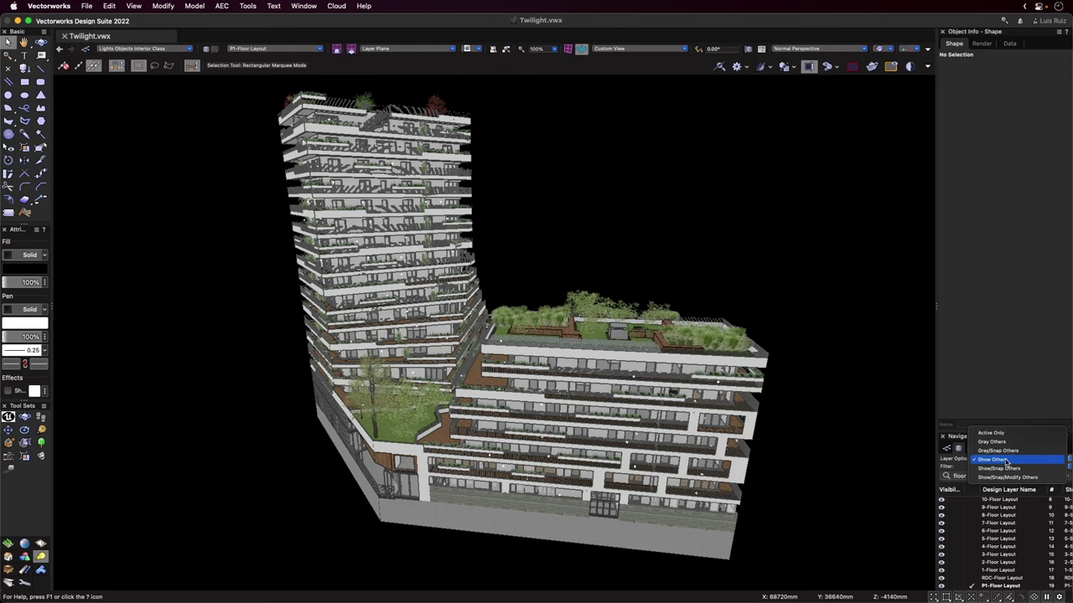
{"action": "left_click", "coordinate": [1001, 435]}
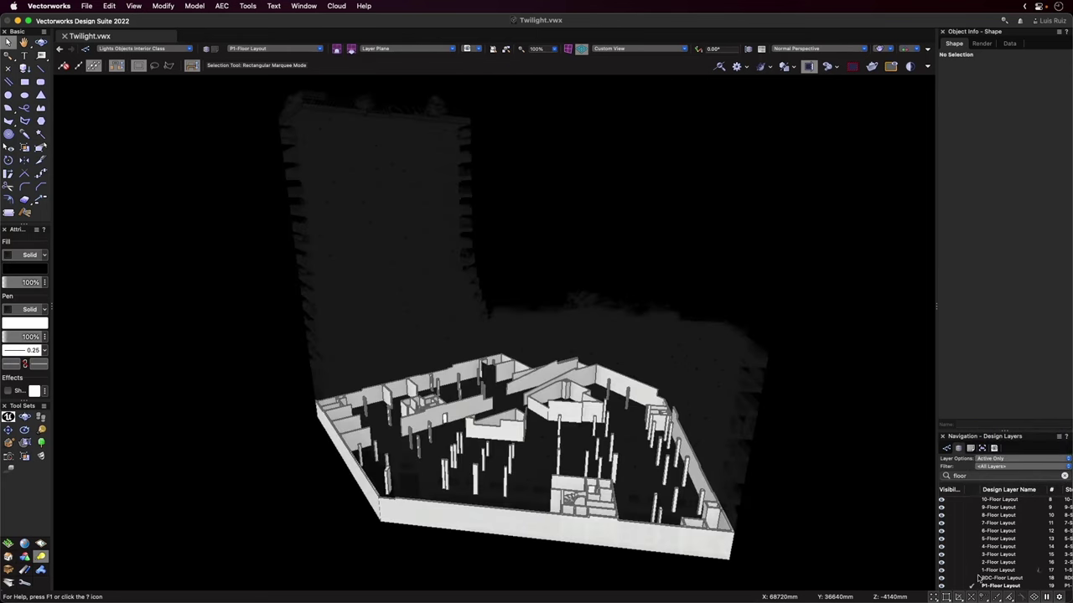
{"action": "left_click", "coordinate": [974, 578]}
{"action": "left_click", "coordinate": [973, 569]}
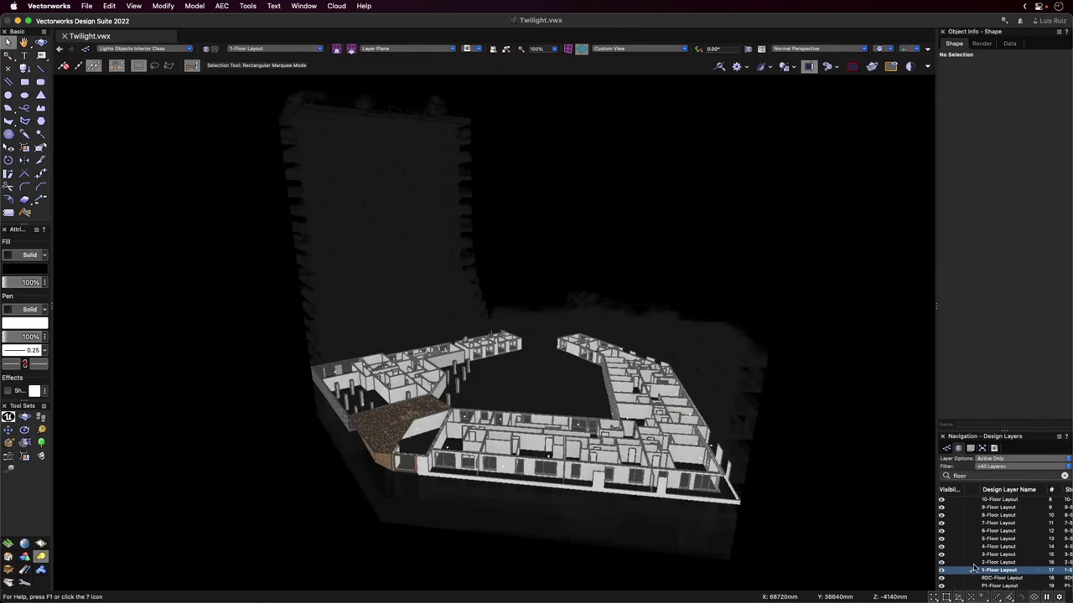
{"action": "left_click", "coordinate": [974, 562]}
{"action": "left_click", "coordinate": [973, 554]}
{"action": "left_click", "coordinate": [974, 547]}
{"action": "left_click", "coordinate": [974, 538]}
{"action": "left_click", "coordinate": [973, 531]}
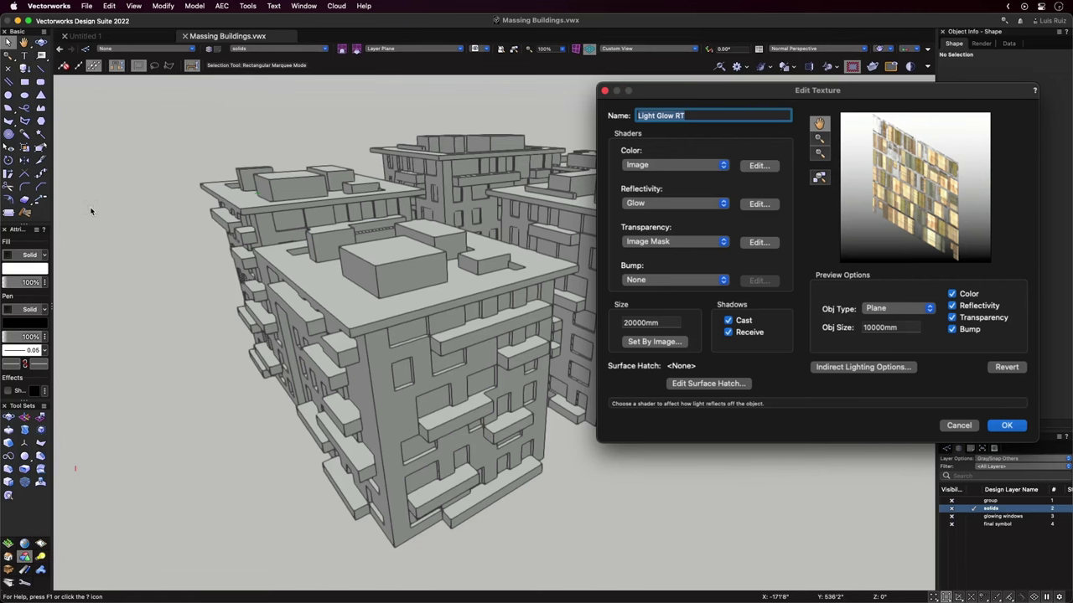
Apply the Light Glow RT texture to individual window faces of the massing buildings using the Texture tool's Apply to Face mode
{"action": "left_click", "coordinate": [25, 213]}
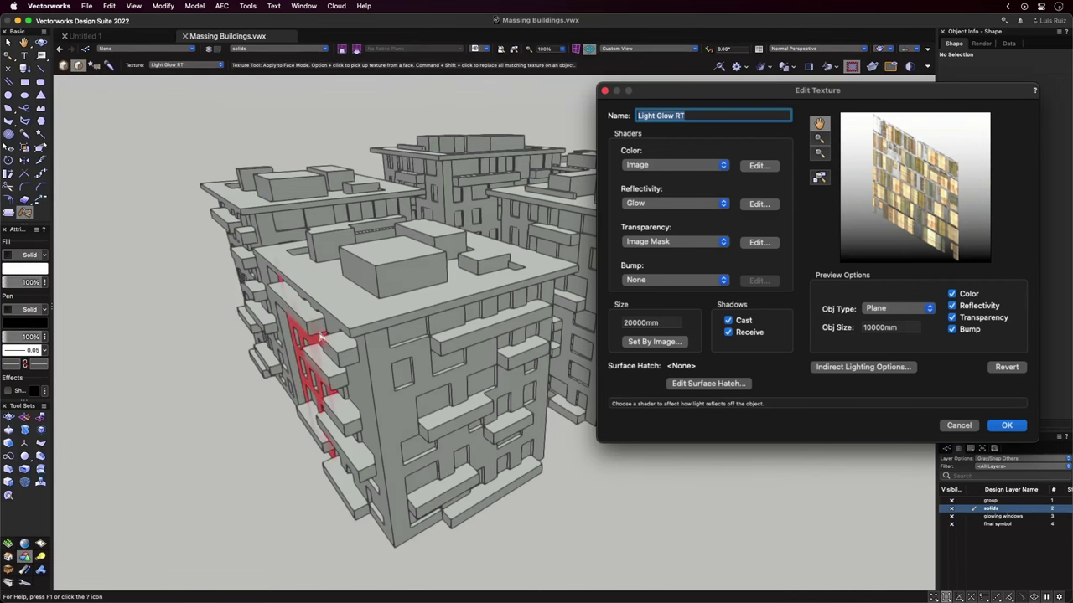
{"action": "left_click", "coordinate": [403, 336]}
{"action": "middle_click_drag", "start_coordinate": [419, 444], "coordinate": [424, 218]}
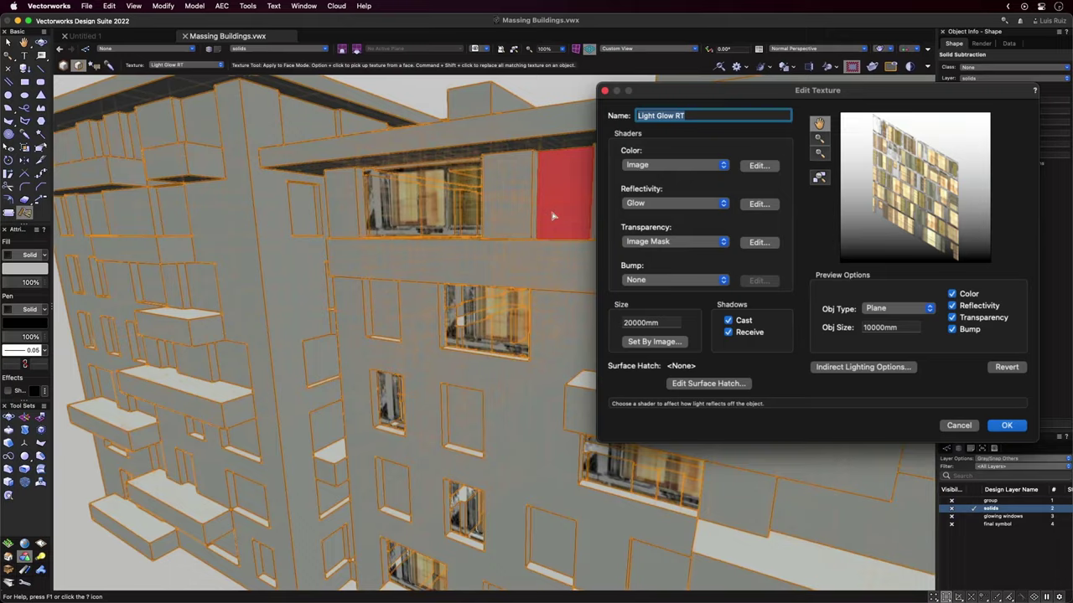
{"action": "middle_click_drag", "start_coordinate": [552, 216], "coordinate": [539, 221]}
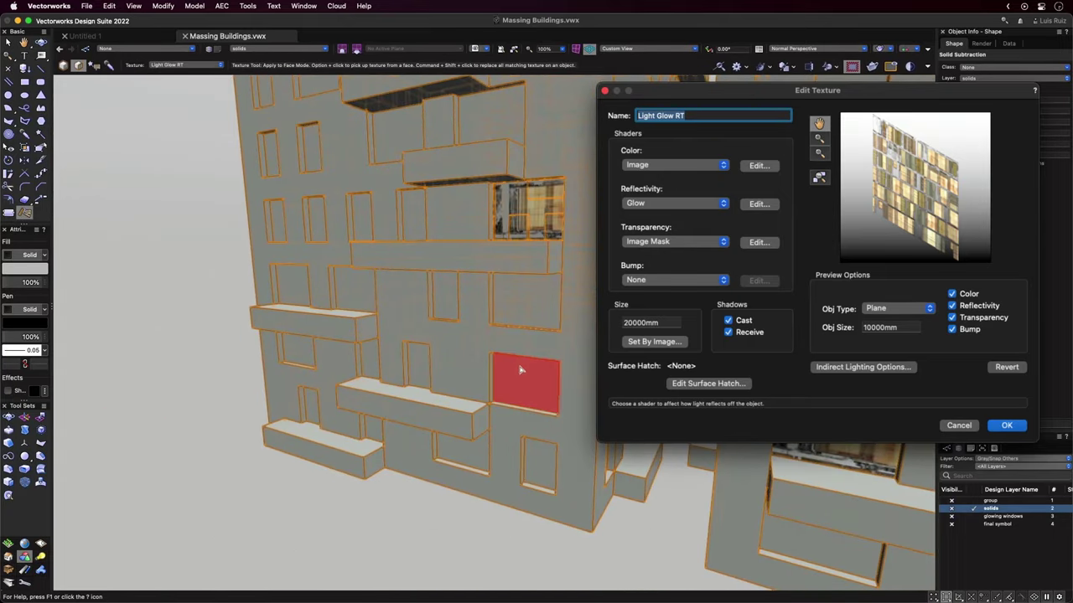
{"action": "middle_click_drag", "start_coordinate": [520, 371], "coordinate": [371, 299]}
{"action": "middle_click_drag", "start_coordinate": [360, 219], "coordinate": [407, 212]}
{"action": "left_click_drag", "start_coordinate": [407, 212], "coordinate": [508, 299]}
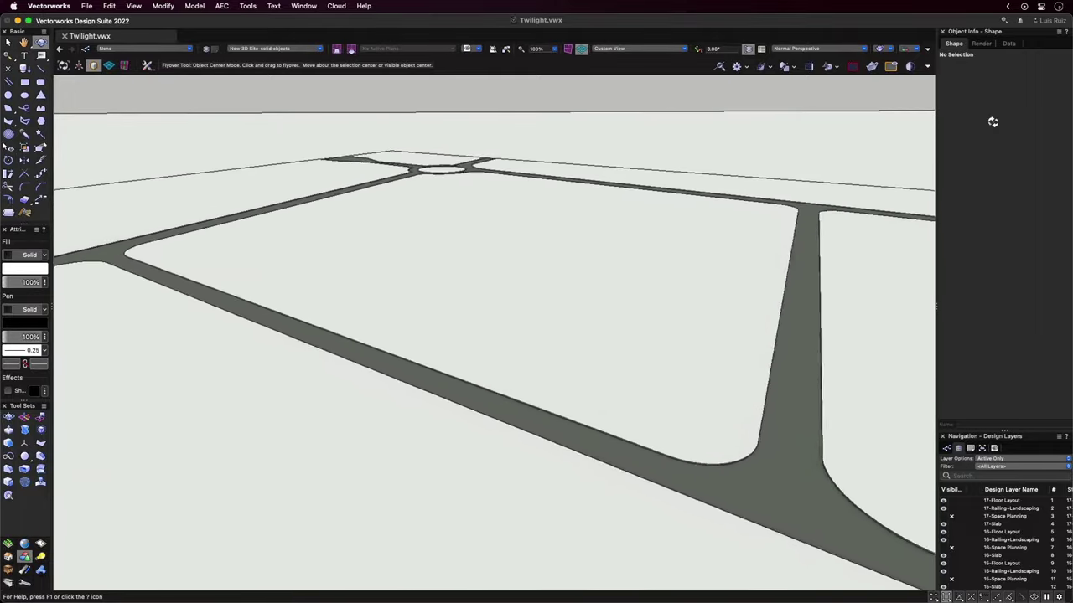
Place a Renderworks Camera on the Camera Objects layer, aimed from the neighbouring block at the tower courtyard with a line about 49 m long
{"action": "key", "text": "x"}
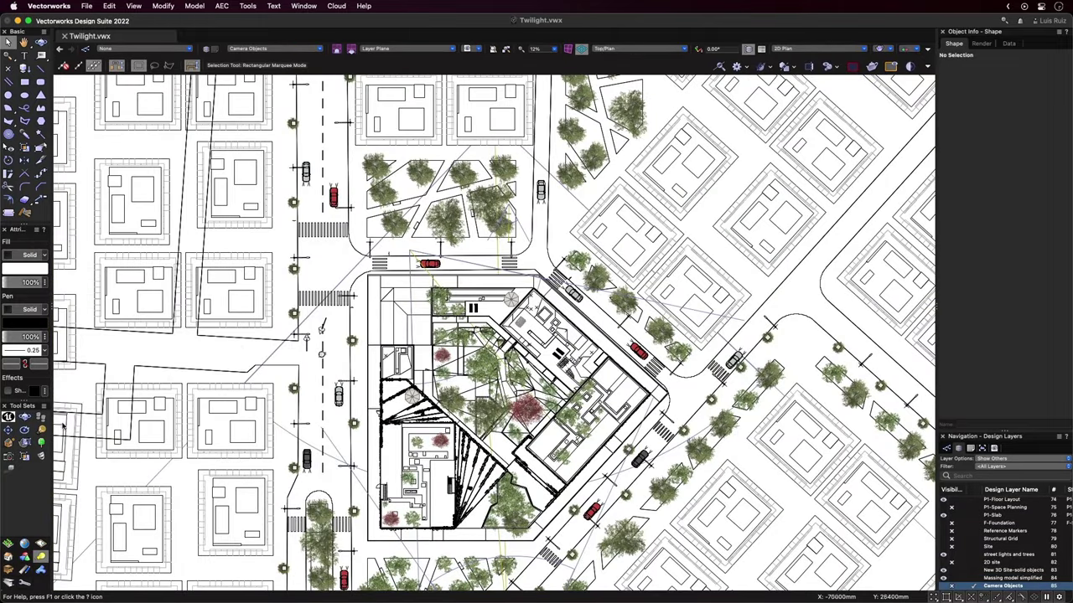
{"action": "left_click", "coordinate": [10, 456]}
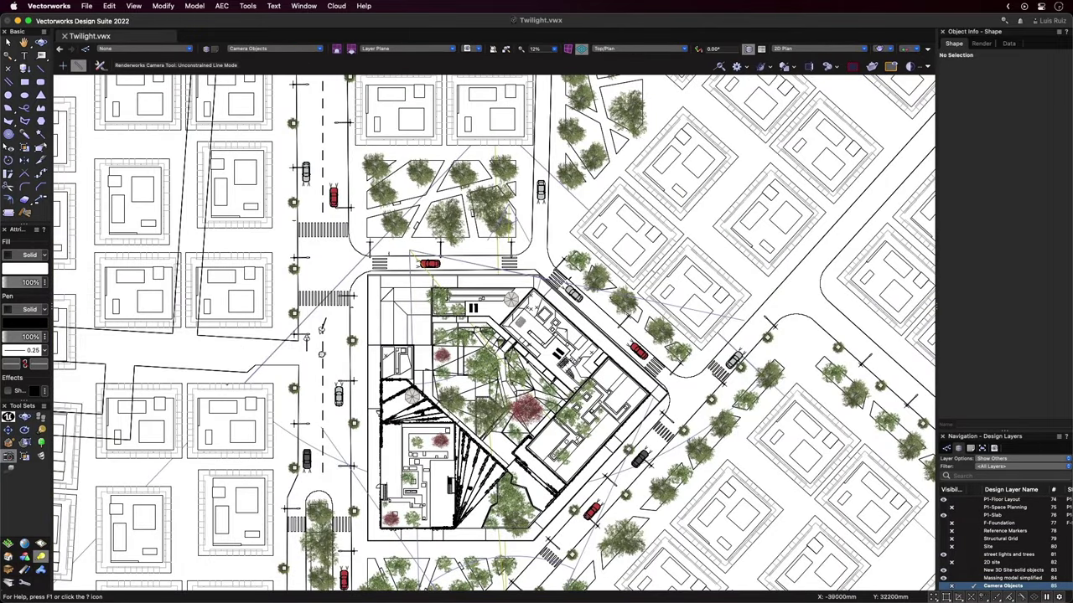
{"action": "left_click", "coordinate": [237, 360]}
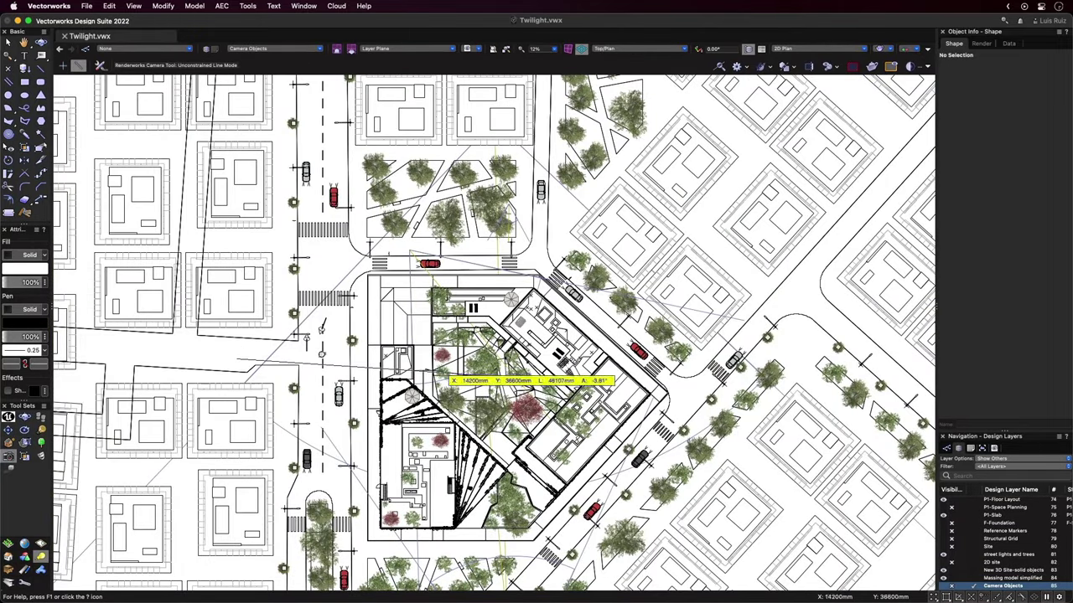
{"action": "left_click", "coordinate": [473, 375]}
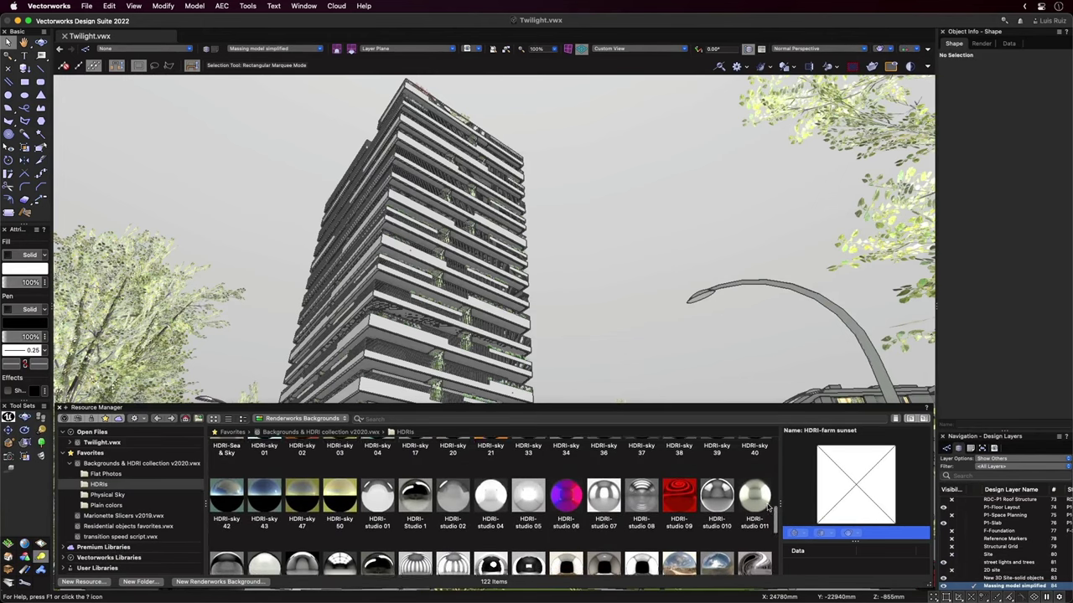
Try the HDRI-Daylight-002 and HDRI Sky Day Overcast backgrounds from the HDRI collection on the tower view
{"action": "scroll", "coordinate": [767, 507], "scroll_direction": "up", "scroll_amount": 3}
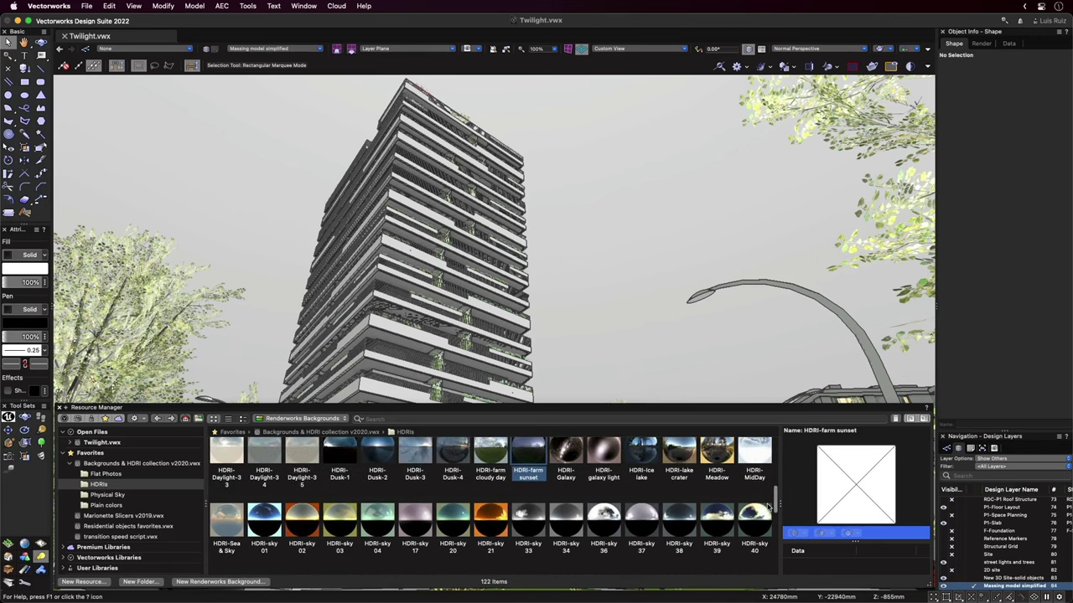
{"action": "scroll", "coordinate": [768, 507], "scroll_direction": "up", "scroll_amount": 3}
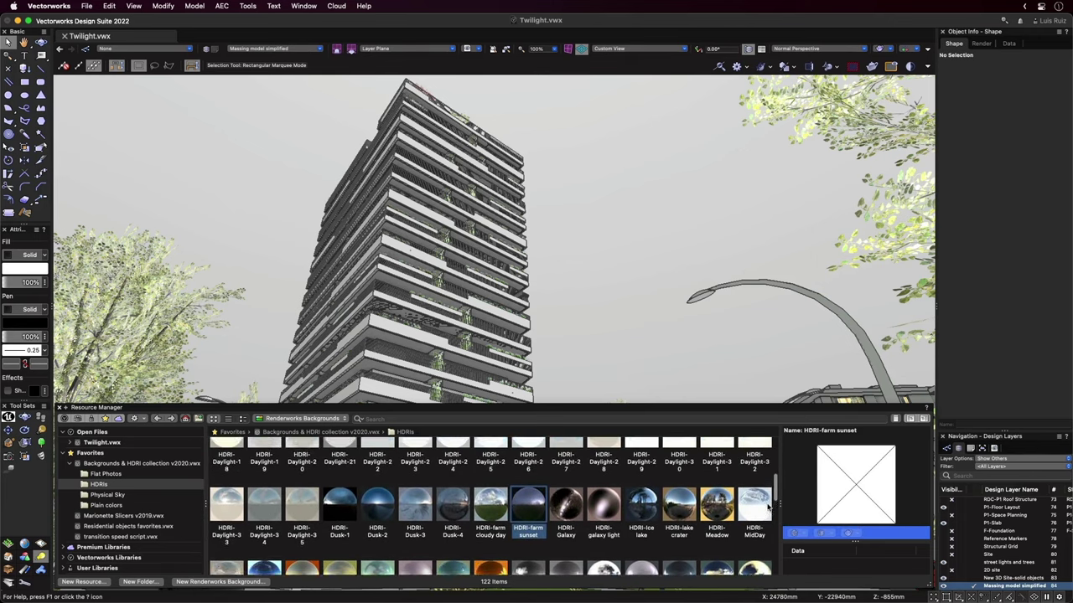
{"action": "scroll", "coordinate": [768, 507], "scroll_direction": "up", "scroll_amount": 3}
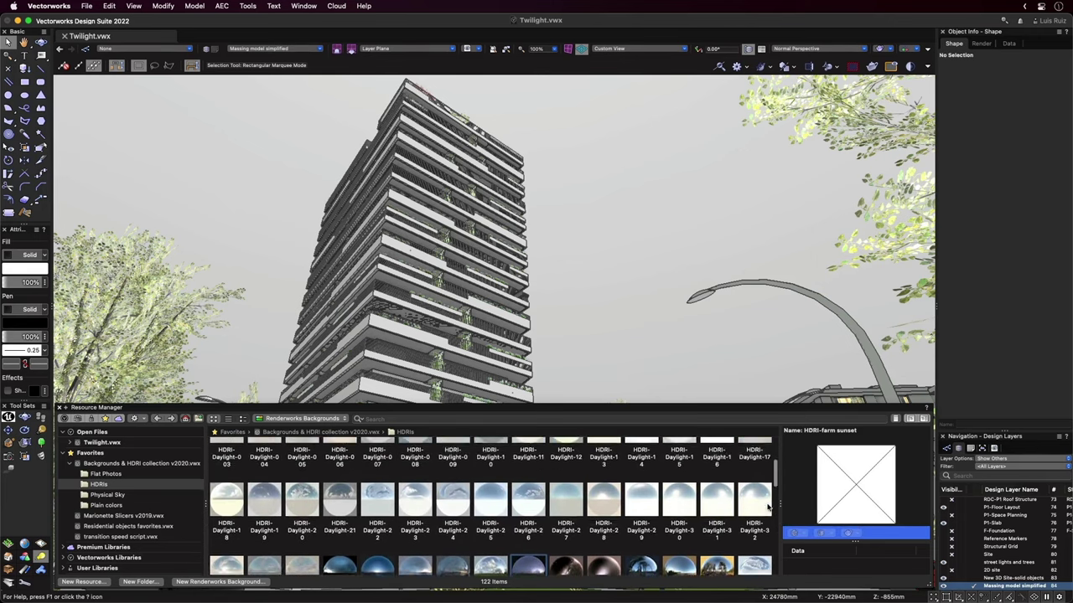
{"action": "scroll", "coordinate": [767, 507], "scroll_direction": "up", "scroll_amount": 3}
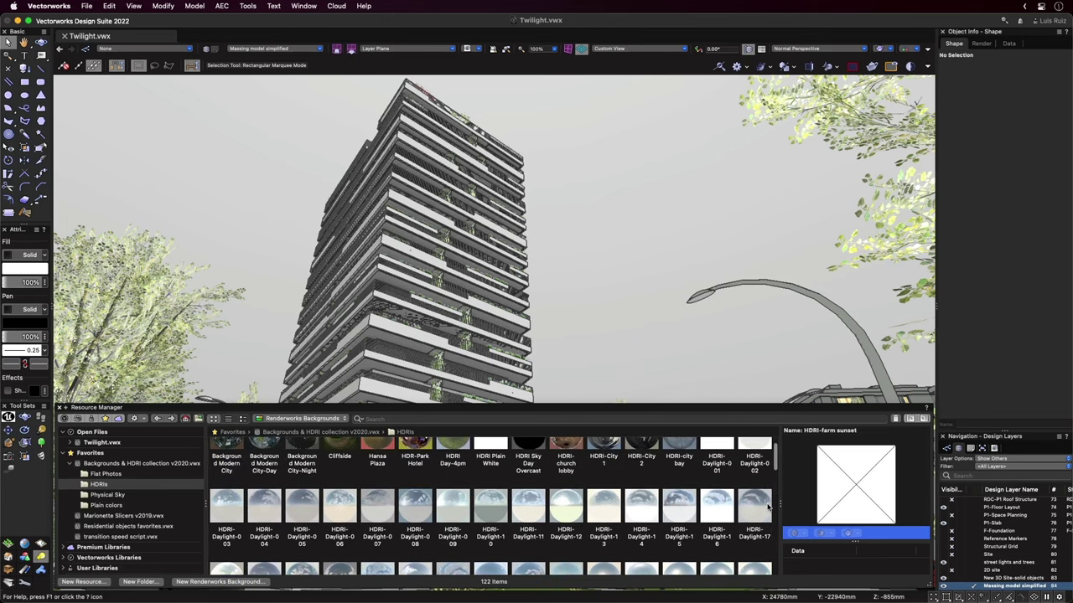
{"action": "scroll", "coordinate": [768, 507], "scroll_direction": "up", "scroll_amount": 1}
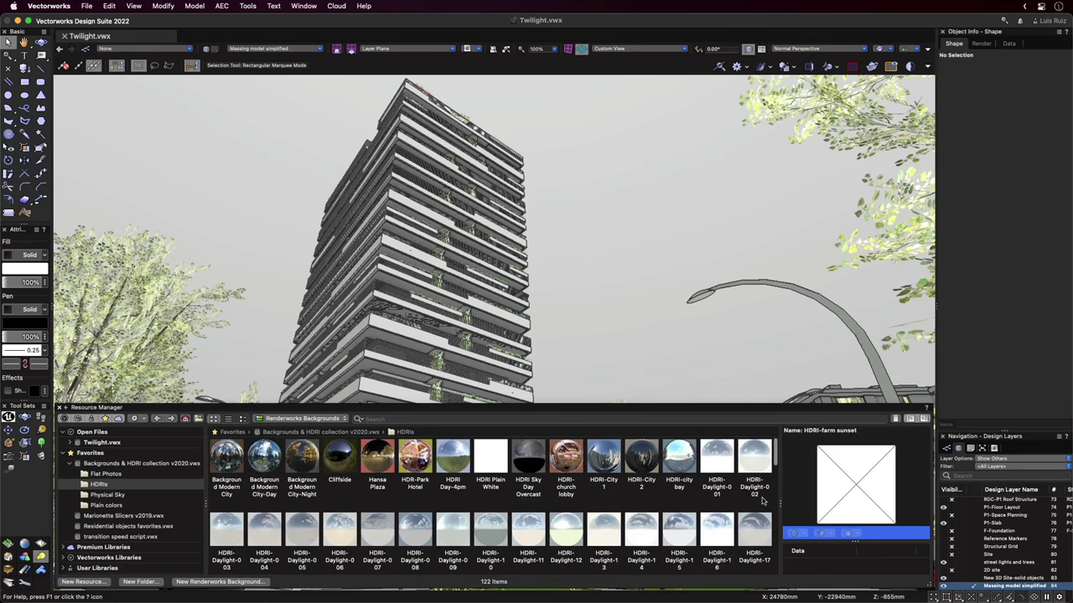
{"action": "left_click_drag", "start_coordinate": [759, 476], "coordinate": [752, 378]}
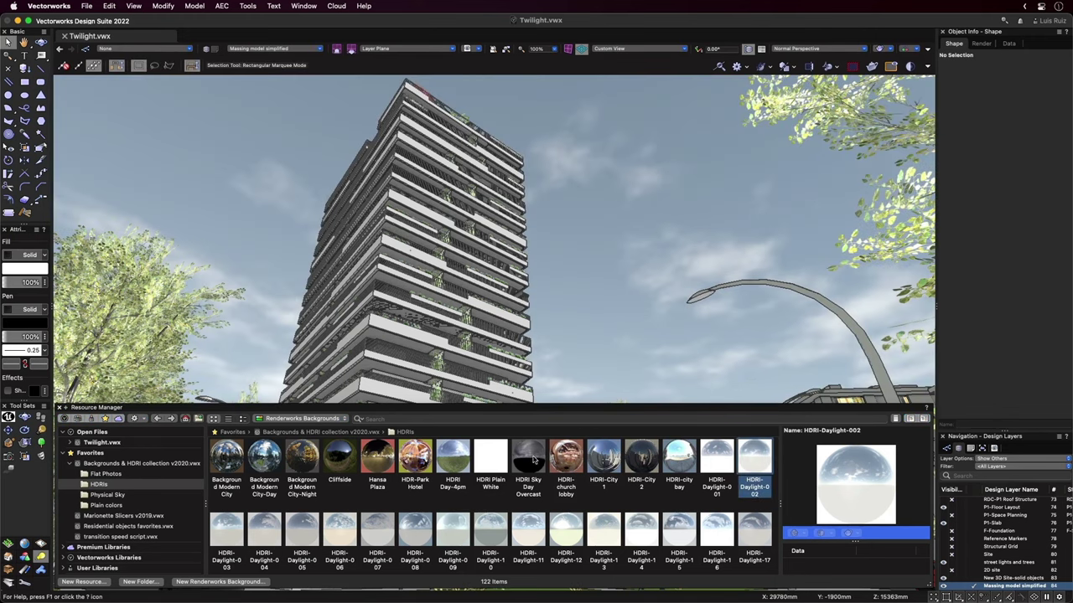
{"action": "left_click_drag", "start_coordinate": [535, 459], "coordinate": [609, 381]}
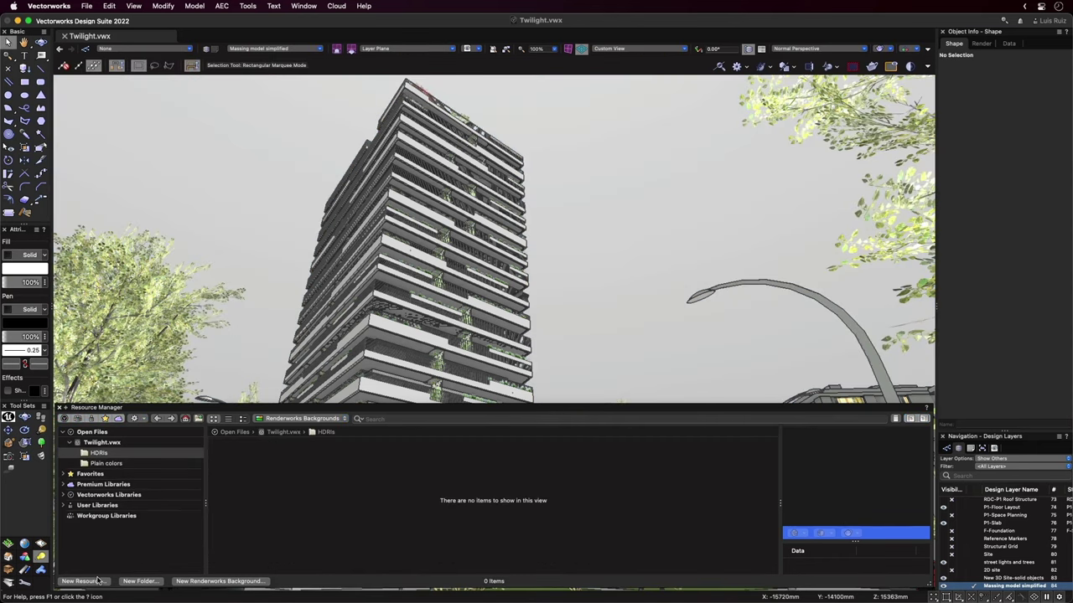
Create a Panoramic Image Renderworks background named HDRI-1 in the HDRIs folder and apply it to the tower view
{"action": "left_click", "coordinate": [98, 582]}
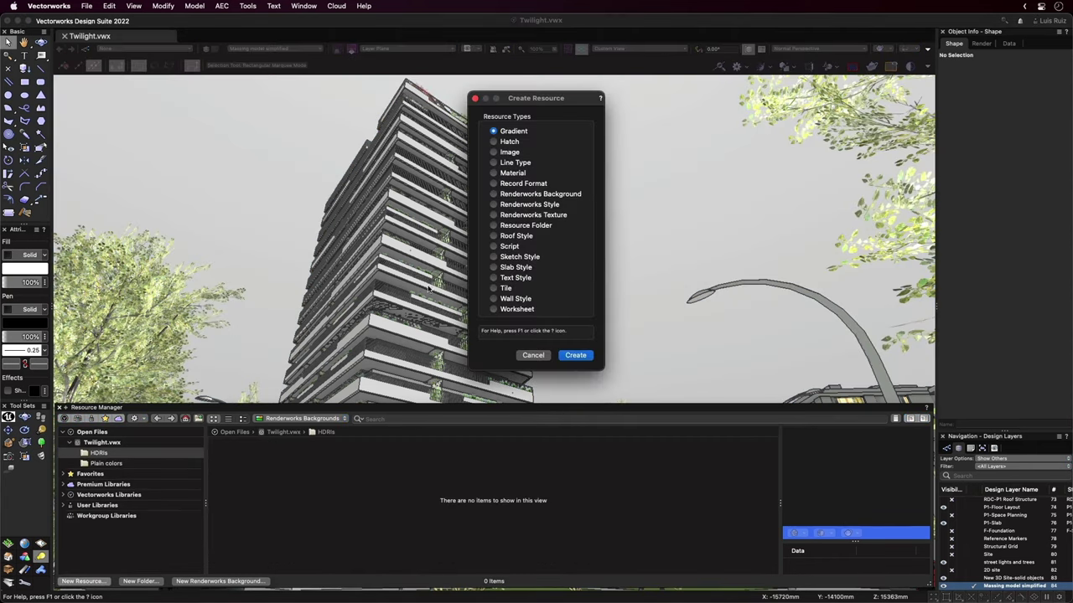
{"action": "left_click", "coordinate": [493, 194]}
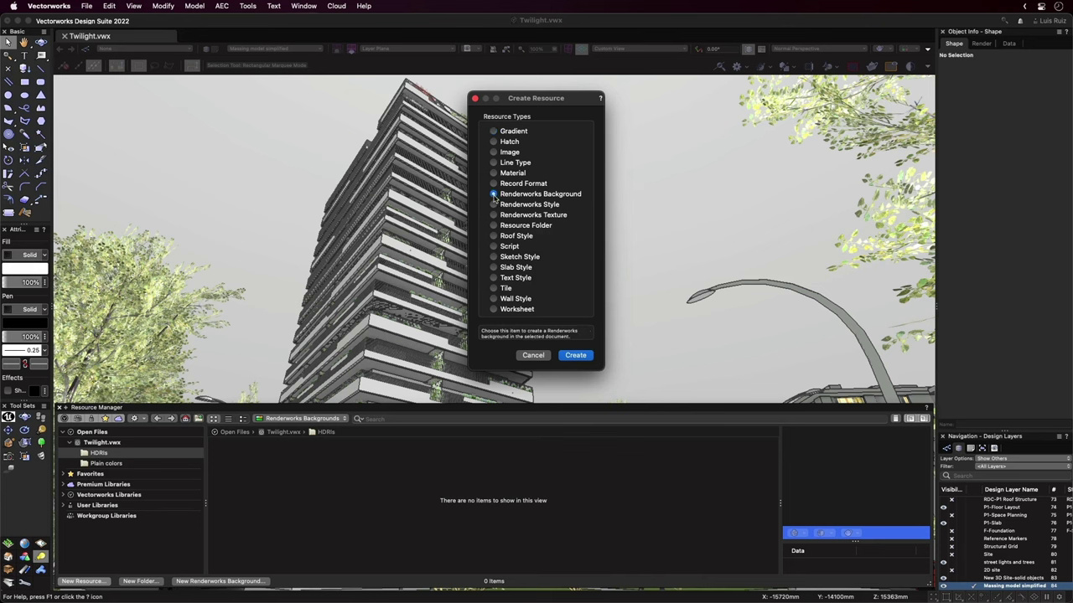
{"action": "left_click", "coordinate": [572, 354]}
{"action": "left_click", "coordinate": [555, 156]}
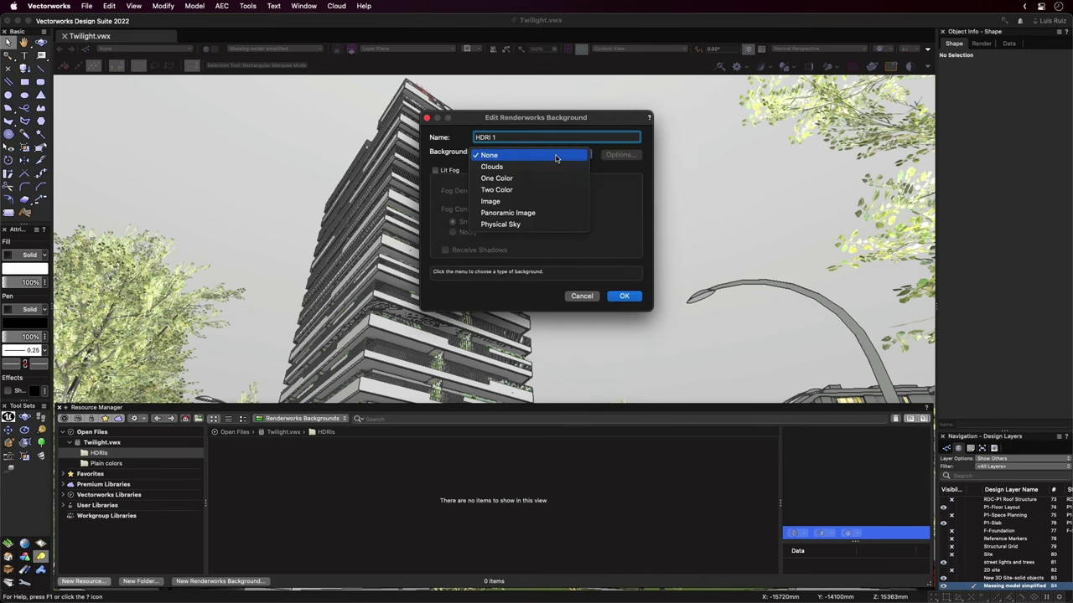
{"action": "left_click", "coordinate": [552, 212]}
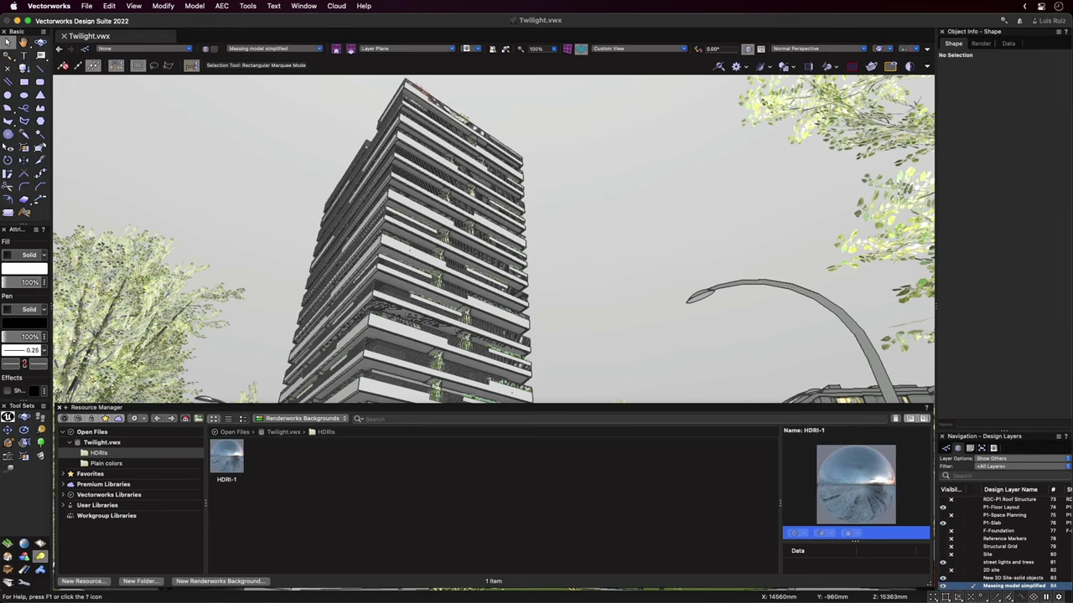
{"action": "left_click_drag", "start_coordinate": [226, 457], "coordinate": [265, 340]}
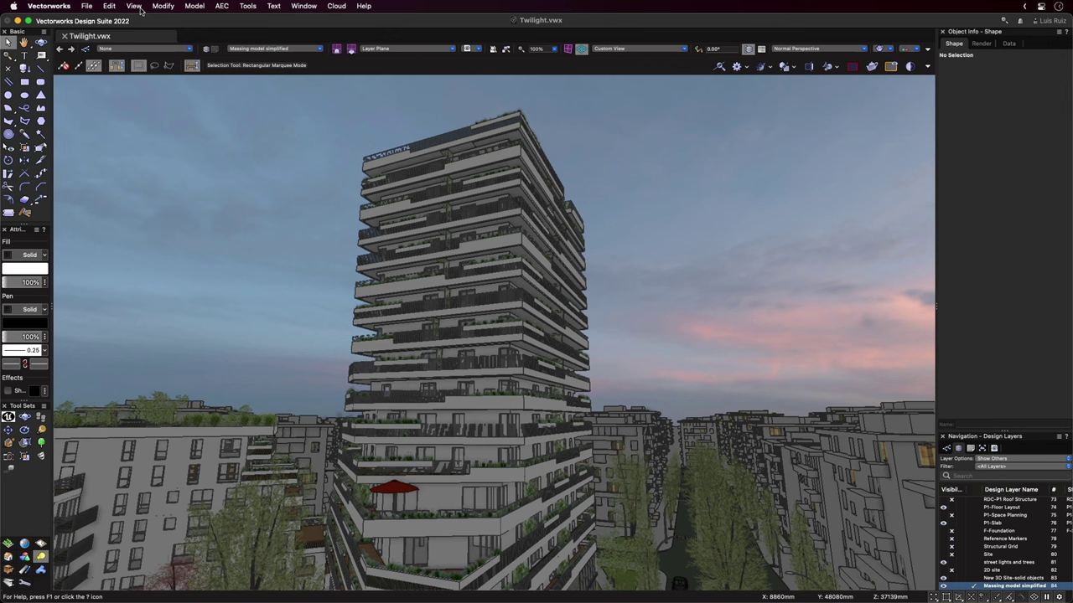
Create a shaded perspective viewport of the current view on sheet layer R1 [Rendering View 1]
{"action": "left_click", "coordinate": [134, 6]}
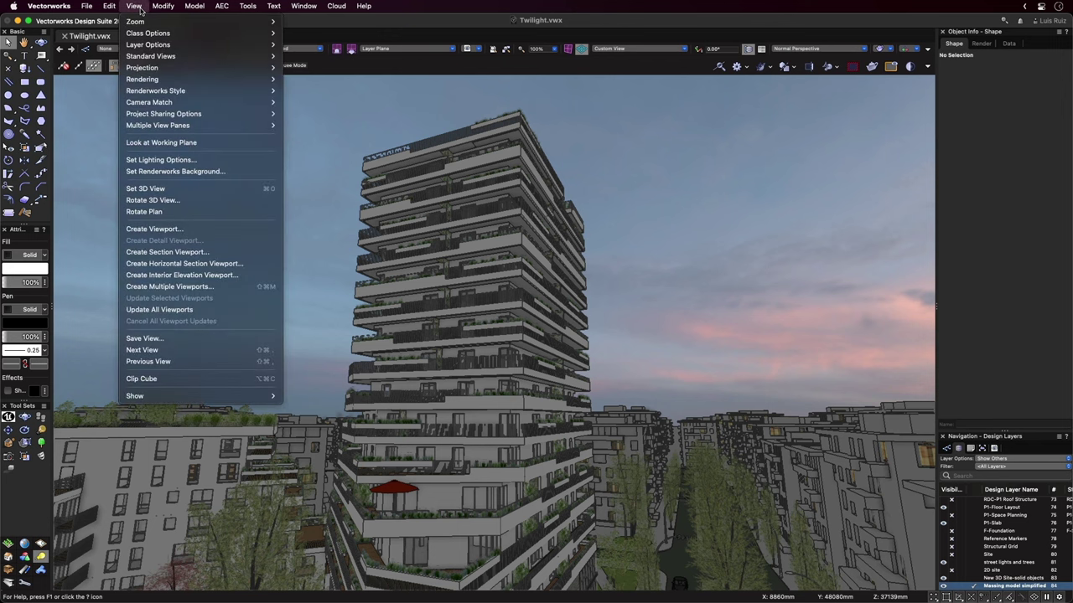
{"action": "left_click", "coordinate": [168, 230]}
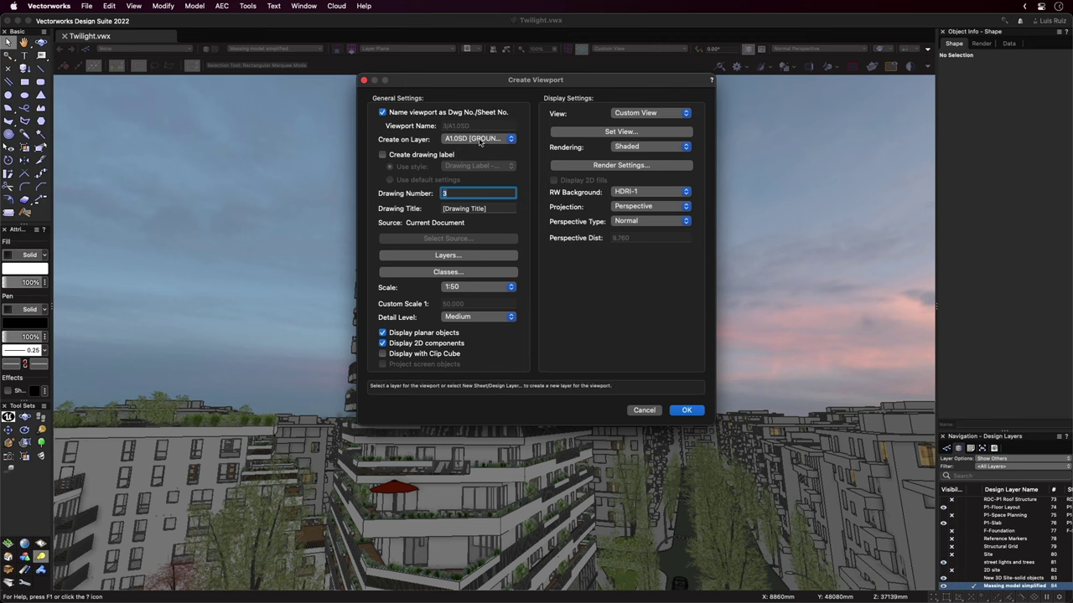
{"action": "left_click", "coordinate": [480, 140]}
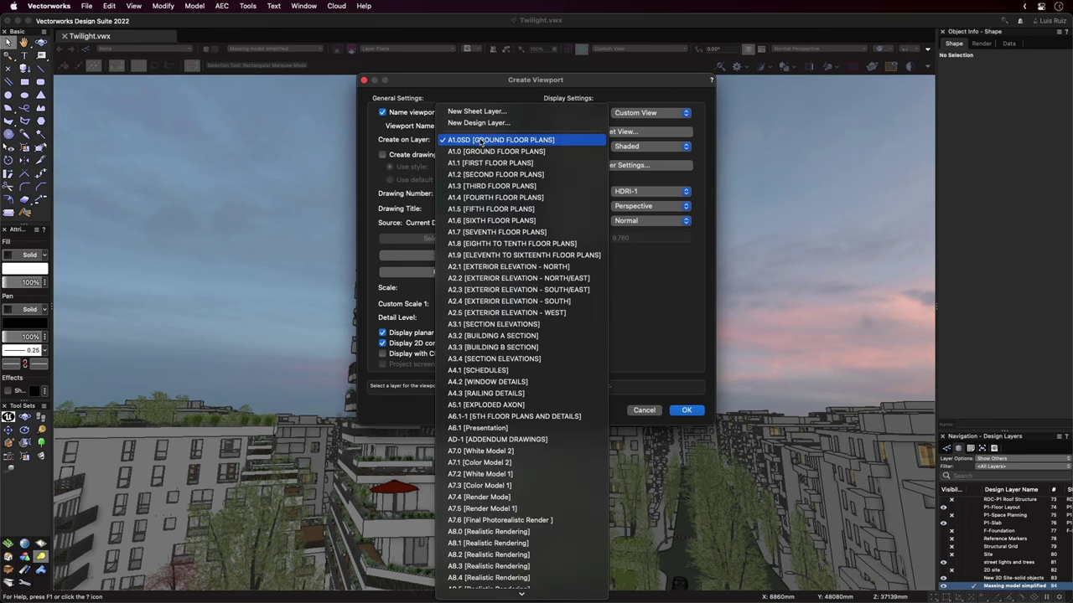
{"action": "scroll", "coordinate": [481, 142], "scroll_direction": "down", "scroll_amount": 10}
{"action": "left_click", "coordinate": [482, 140]}
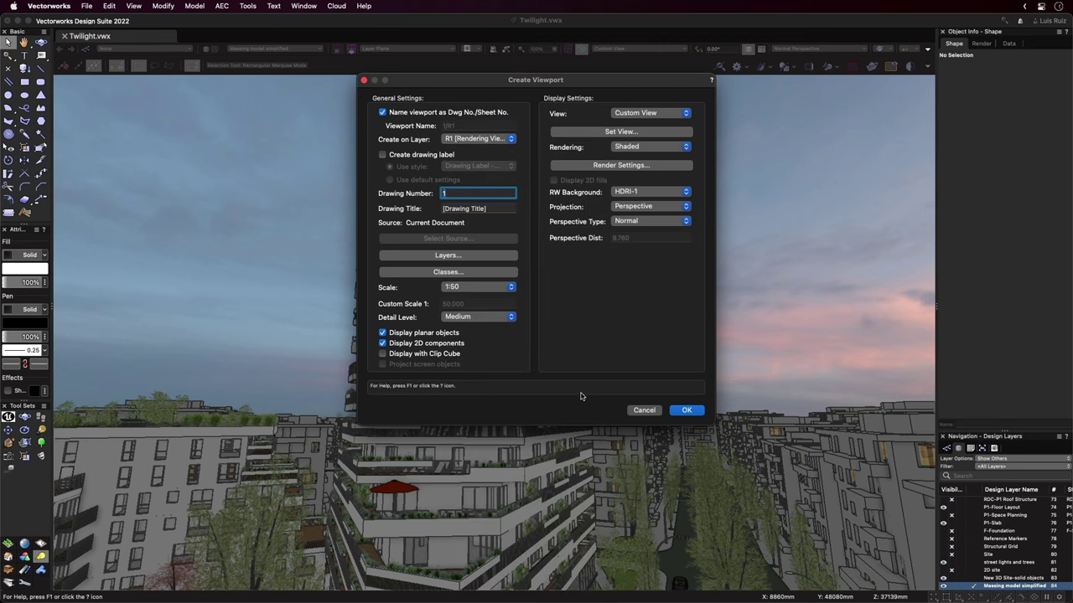
{"action": "left_click", "coordinate": [687, 410]}
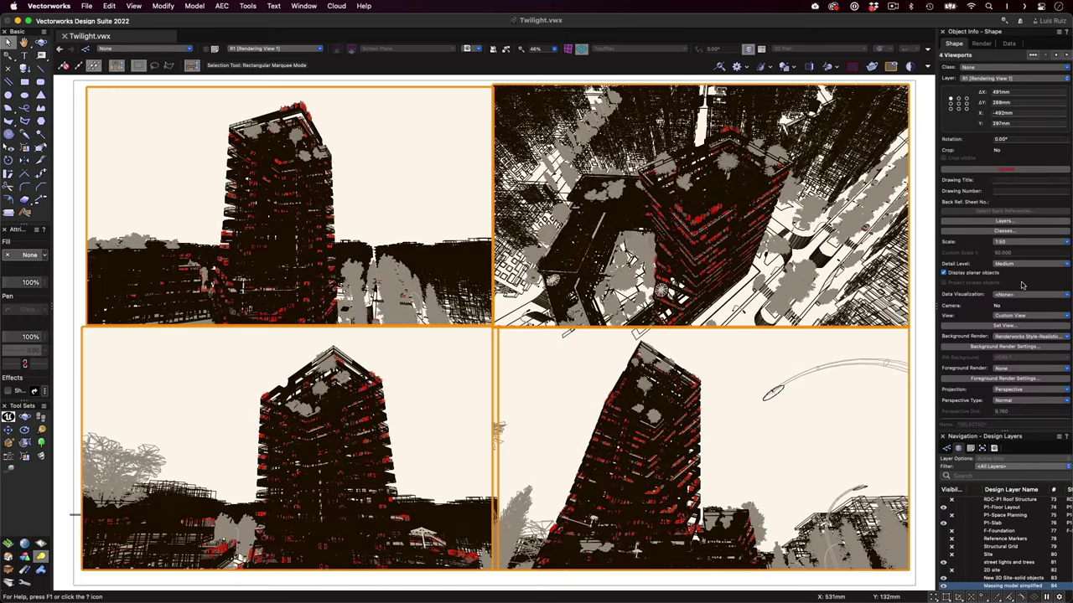
{"action": "left_click", "coordinate": [1026, 336]}
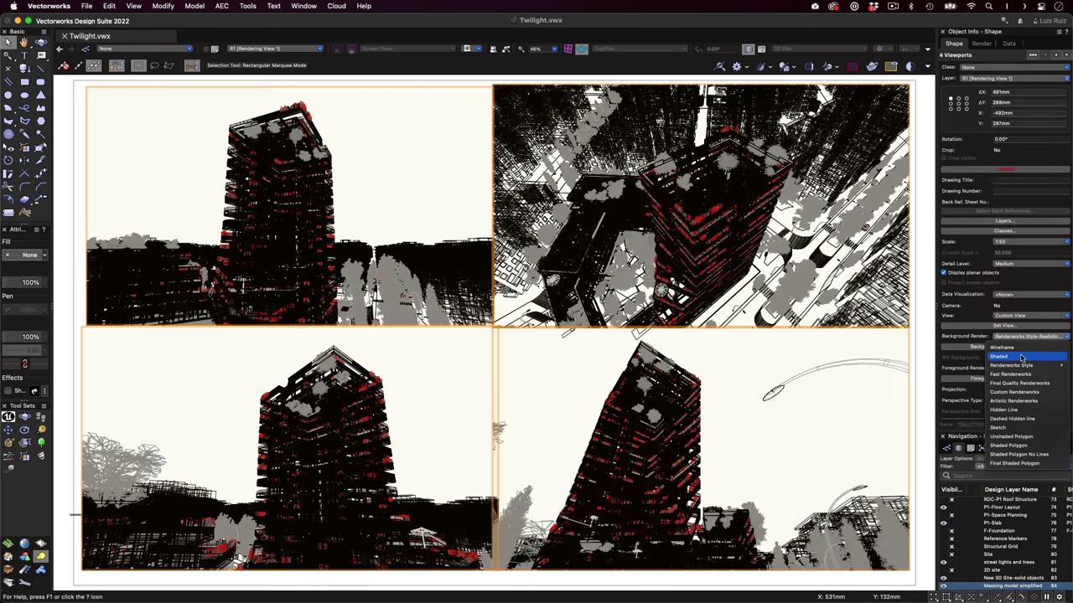
{"action": "mouse_move", "coordinate": [1019, 365]}
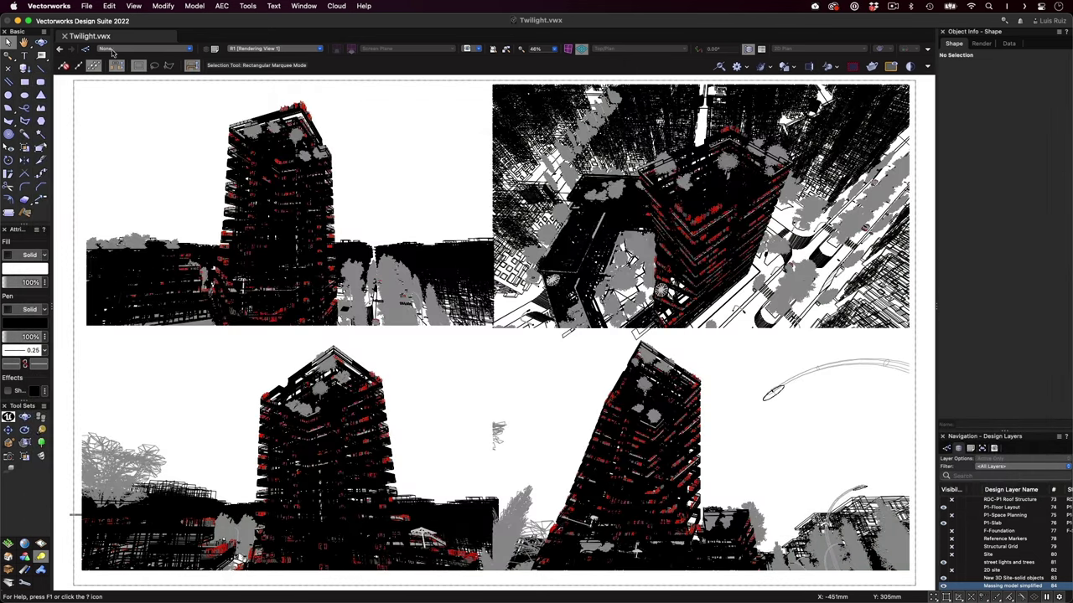
Publish sheet layer R1 [Rendering View 1] as an image, stored and processed on Vectorworks Cloud
{"action": "left_click", "coordinate": [87, 6]}
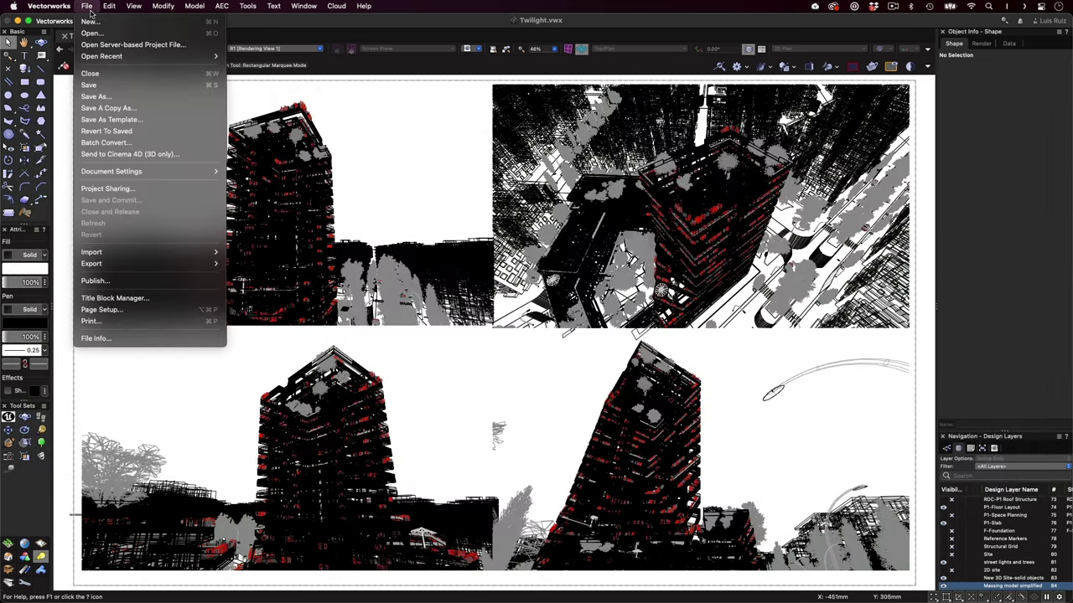
{"action": "left_click", "coordinate": [122, 281]}
{"action": "left_click", "coordinate": [419, 407]}
{"action": "left_click", "coordinate": [454, 419]}
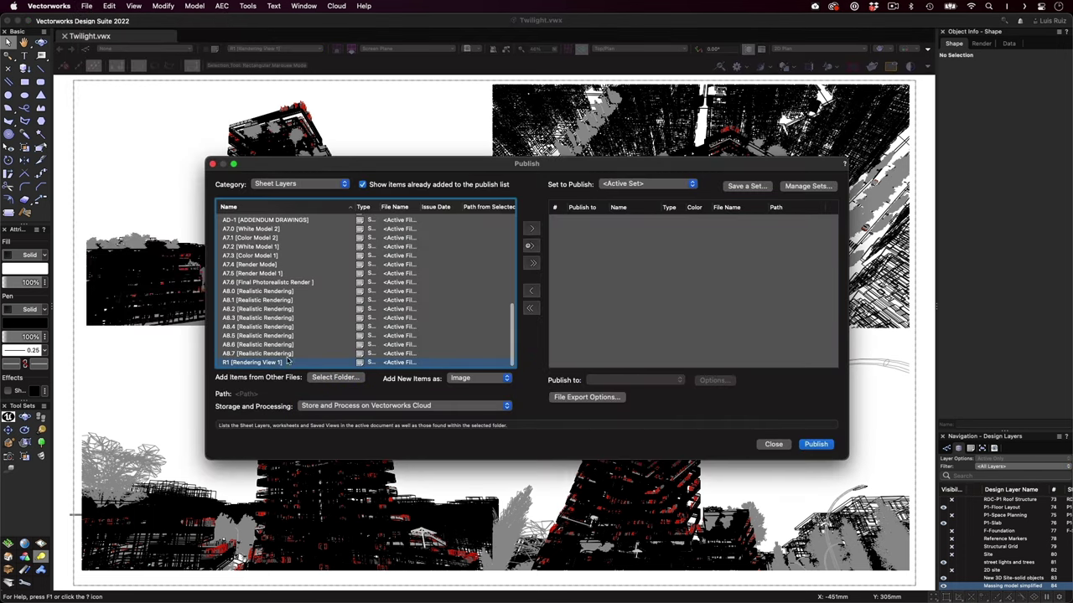
{"action": "left_click", "coordinate": [532, 228]}
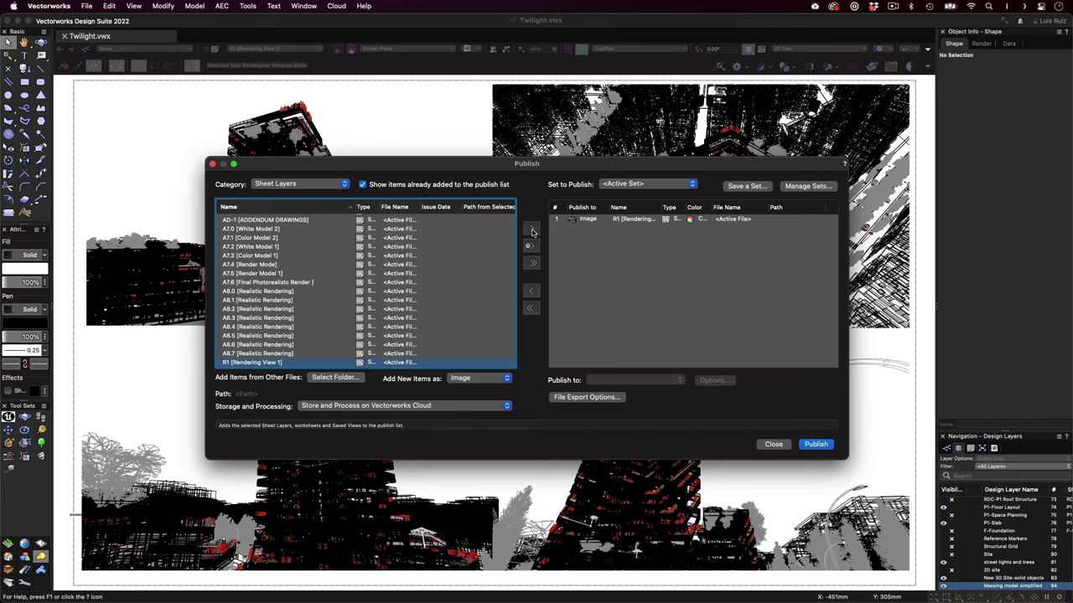
{"action": "left_click", "coordinate": [815, 444]}
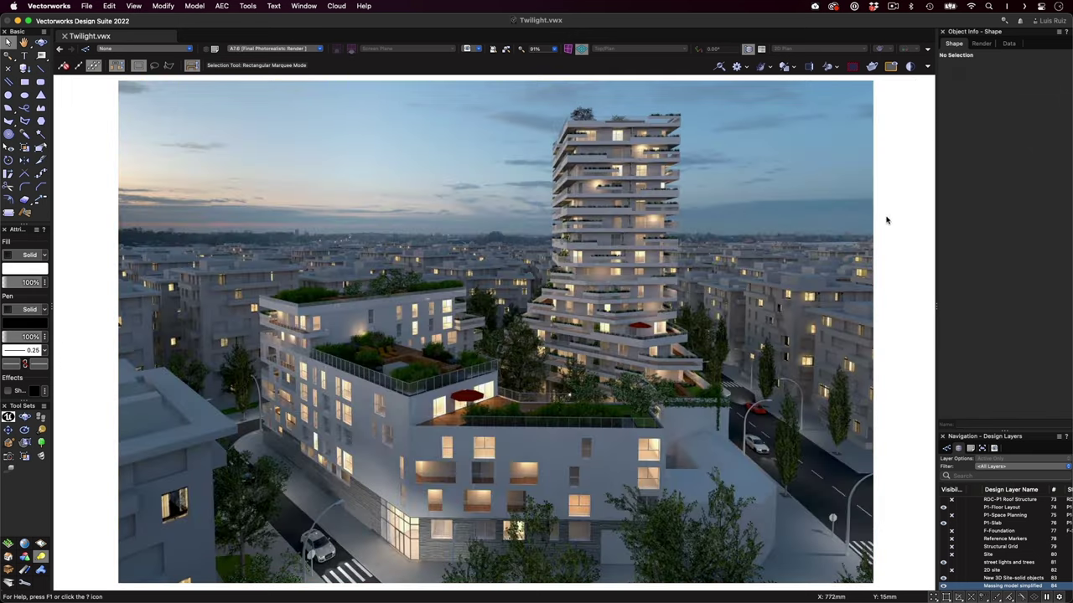
Enable image effects on the final twilight render bitmap, lowering exposure slightly and raising contrast and highlights
{"action": "left_click", "coordinate": [845, 221]}
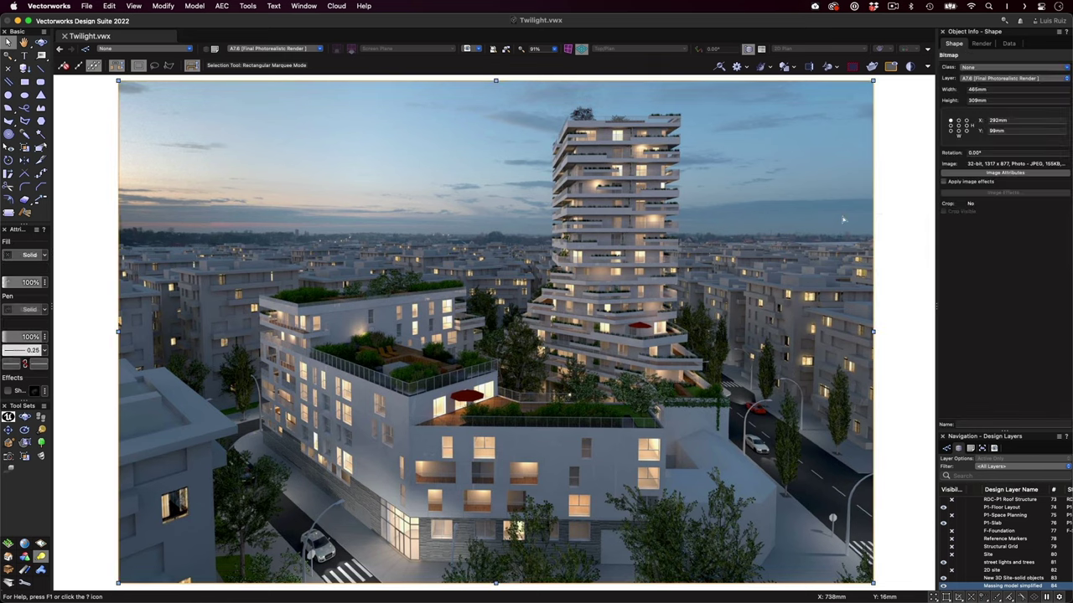
{"action": "left_click", "coordinate": [943, 182]}
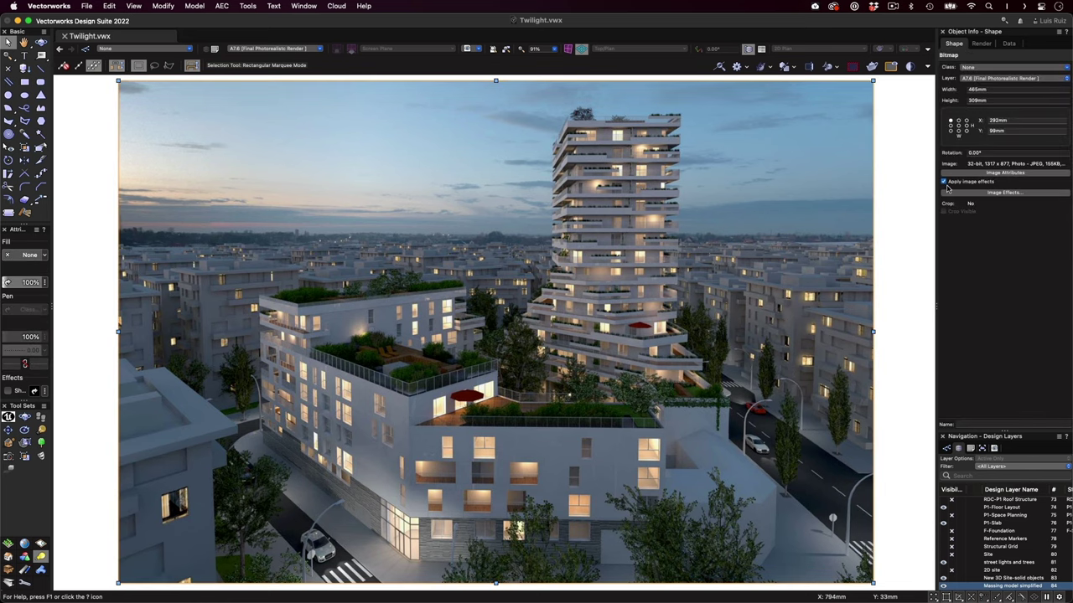
{"action": "left_click", "coordinate": [966, 194]}
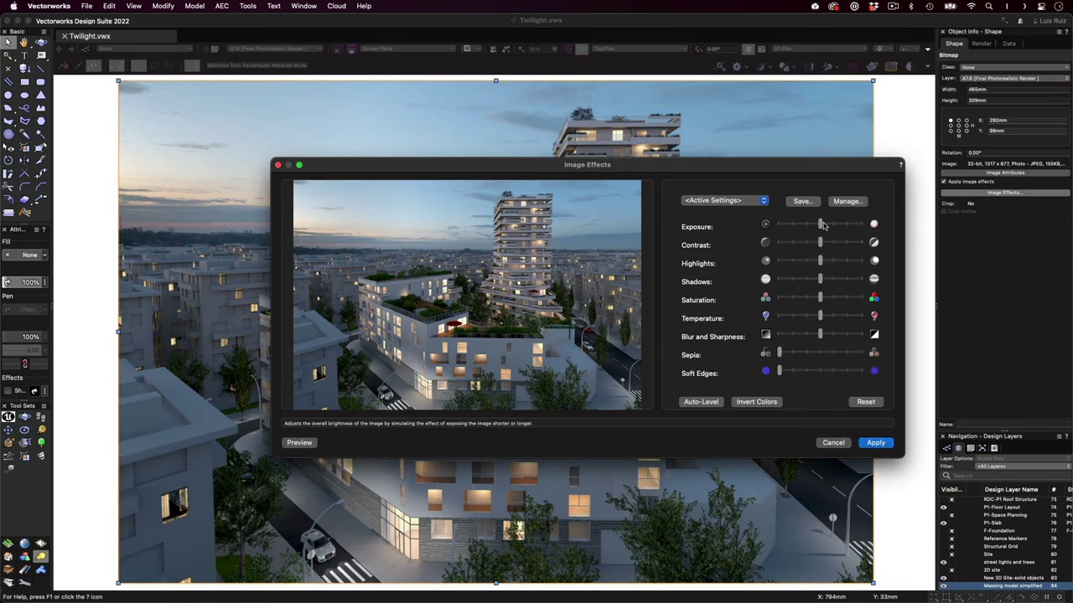
{"action": "left_click_drag", "start_coordinate": [819, 224], "coordinate": [832, 264]}
{"action": "left_click", "coordinate": [821, 282]}
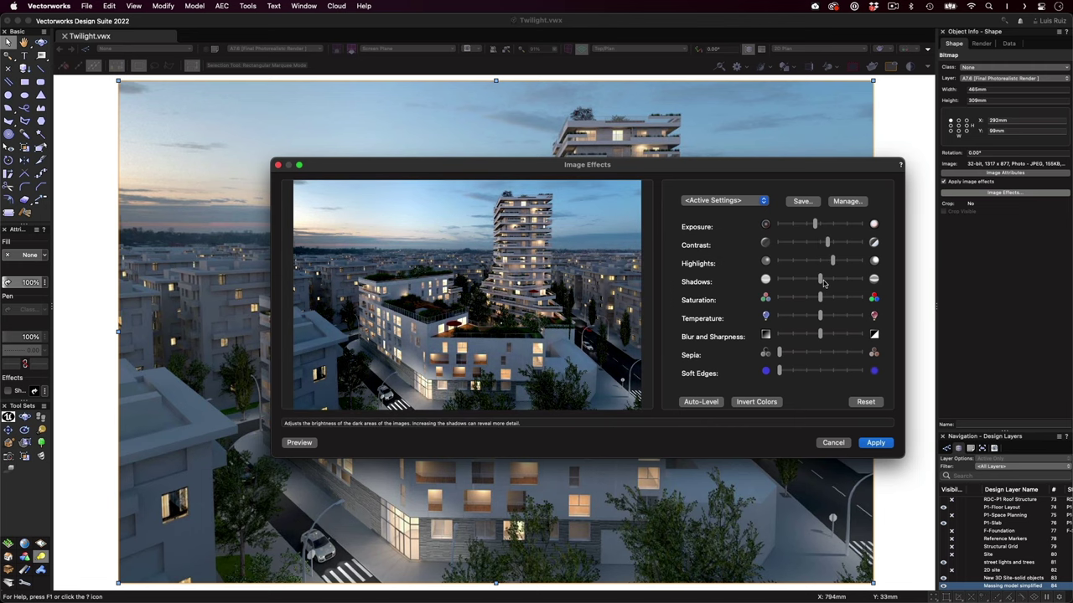